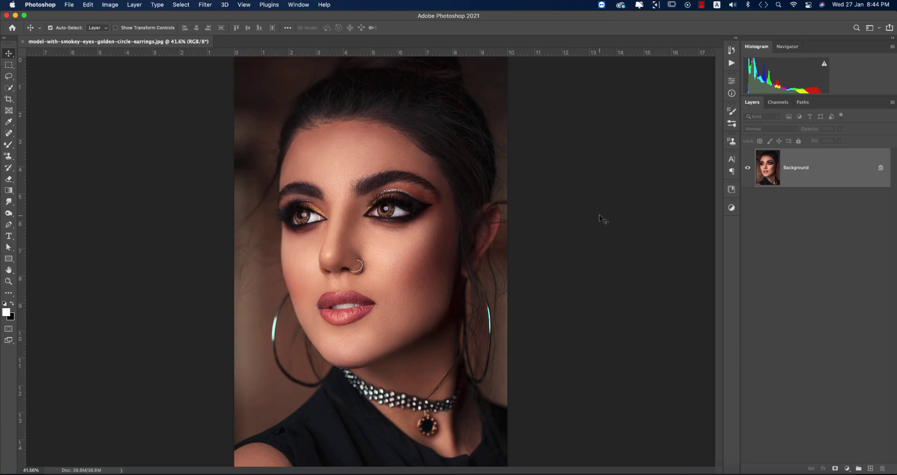
# Step: Make two copies of the background layer, naming the lower one S and the upper one H, with H hidden
pyautogui.press('super+j')
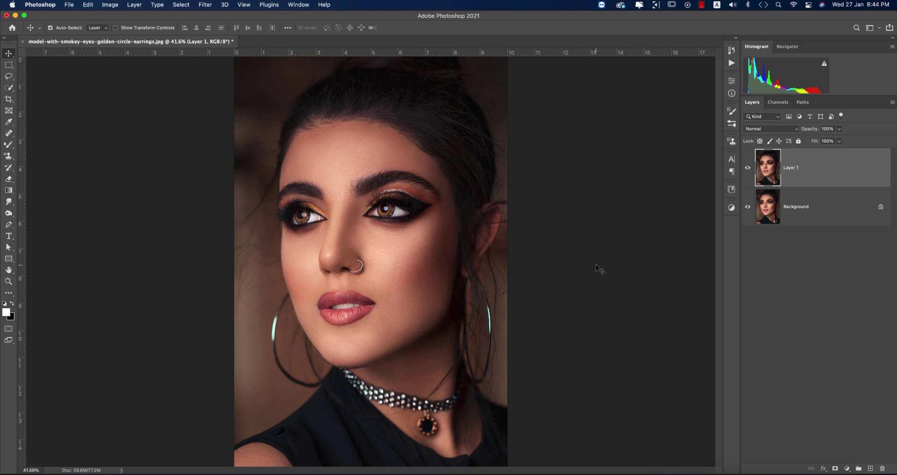
pyautogui.press('super+j')
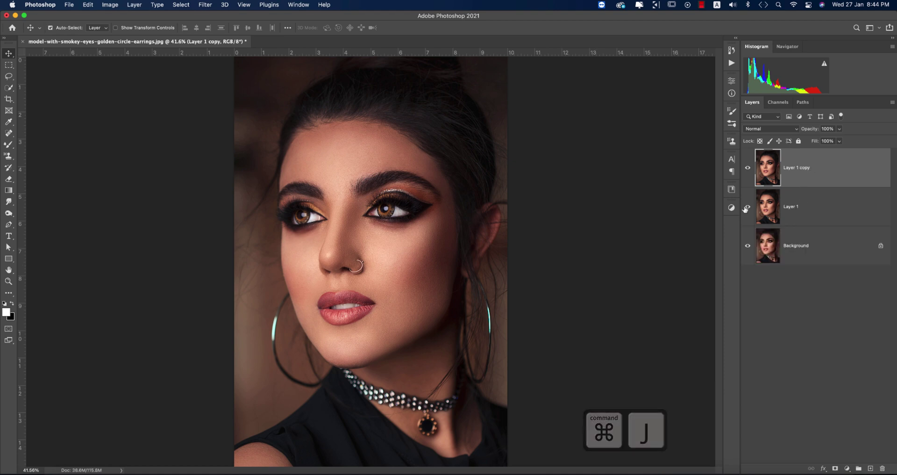
pyautogui.click(791, 209)
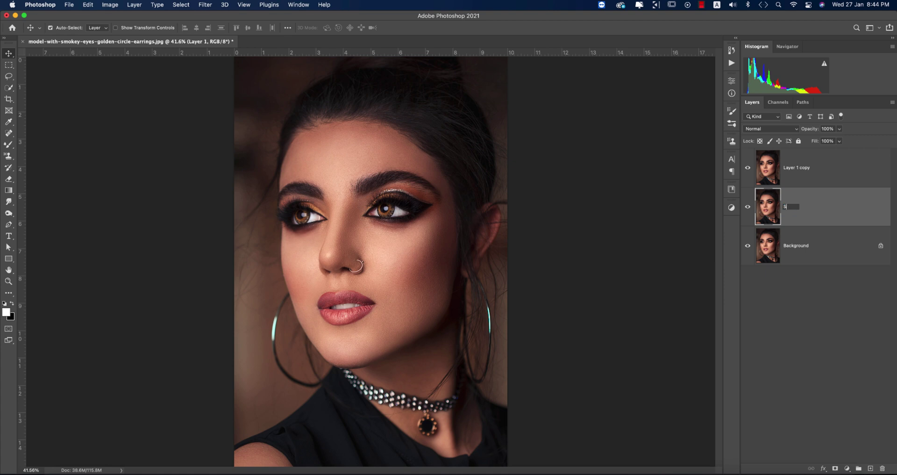
pyautogui.click(793, 170)
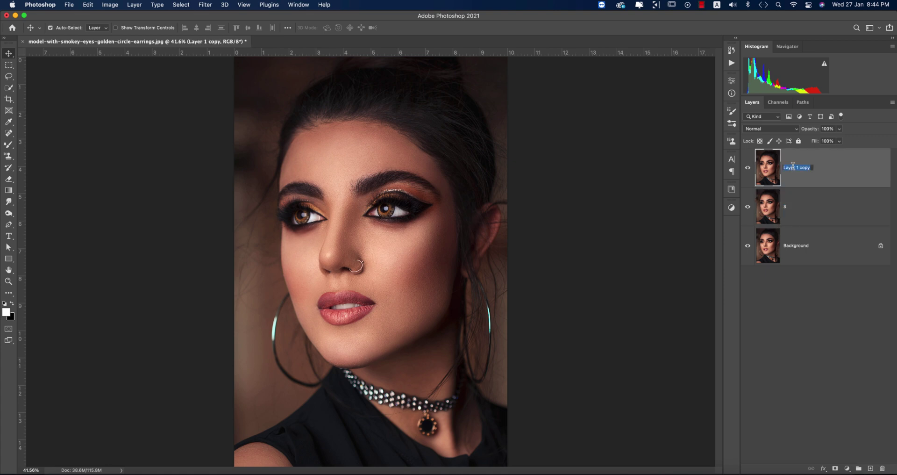
pyautogui.click(788, 214)
pyautogui.click(789, 171)
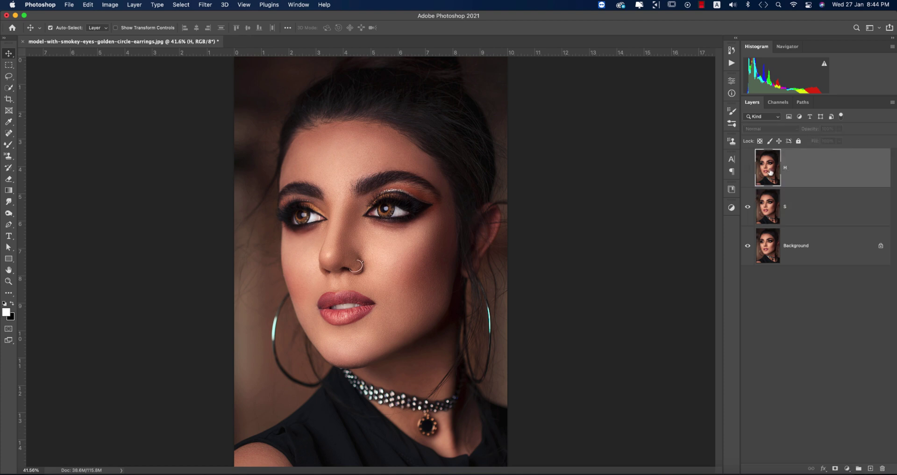
# Step: Set the blend mode of layer S to Multiply
pyautogui.click(810, 212)
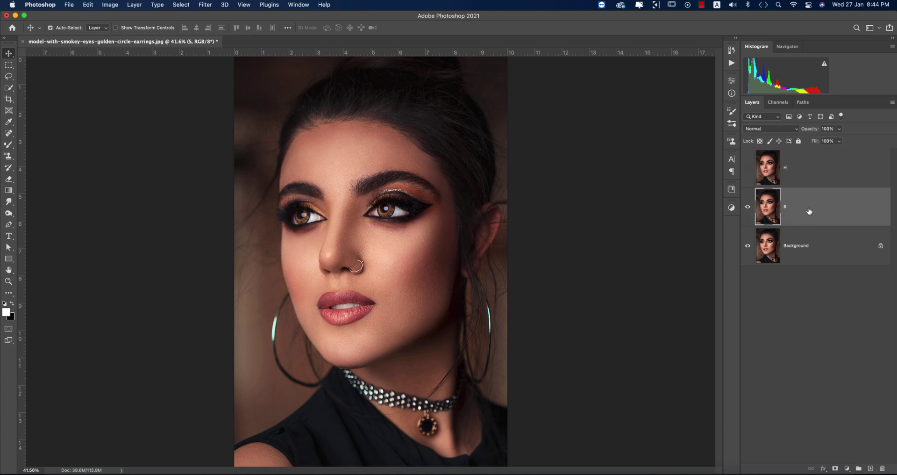
pyautogui.rightClick(838, 209)
pyautogui.press('Escape')
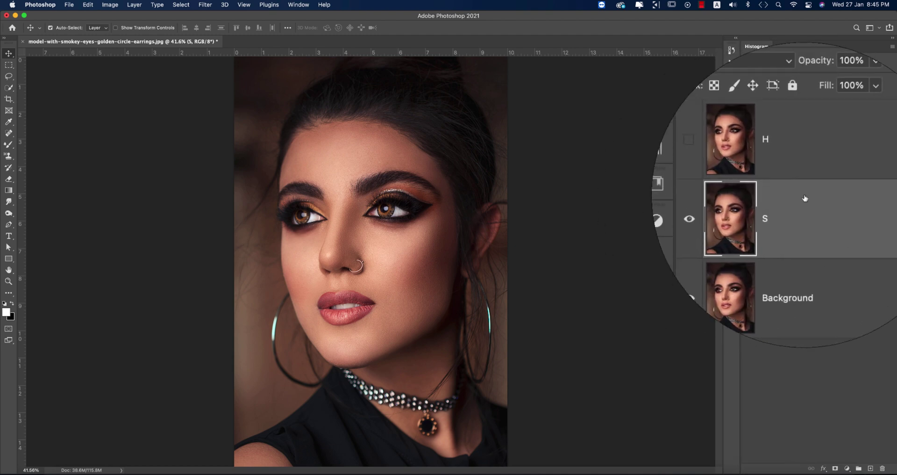
pyautogui.click(758, 128)
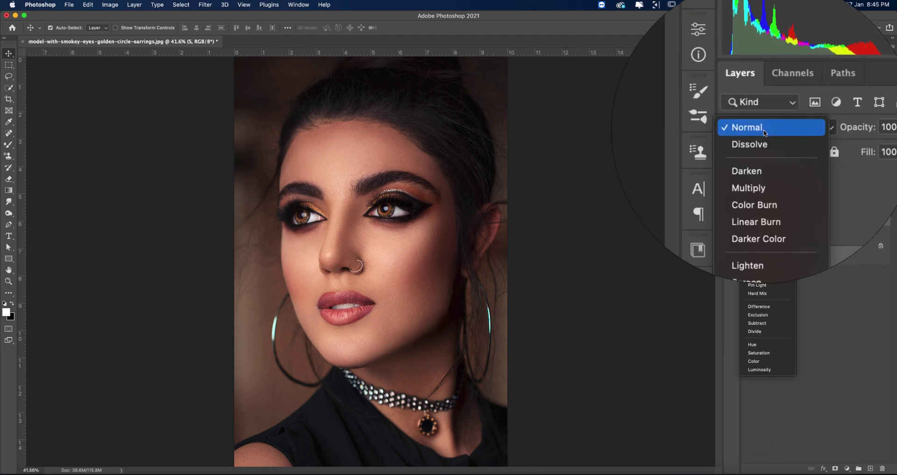
pyautogui.click(645, 172)
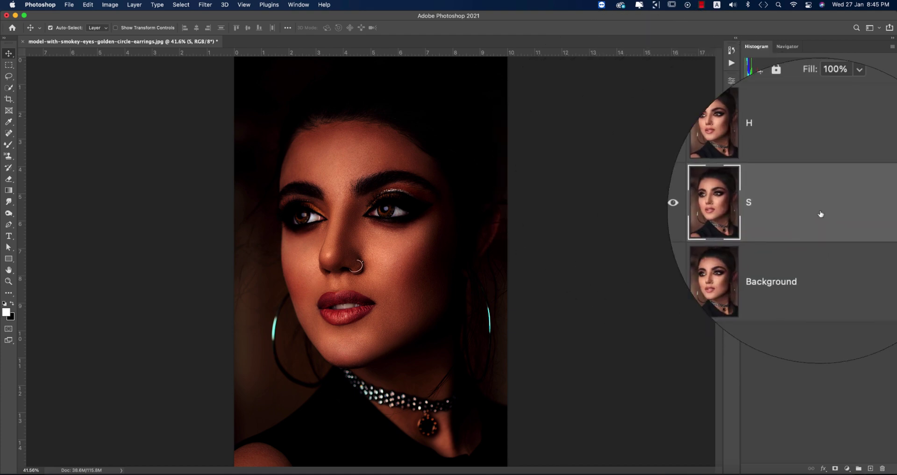
# Step: In layer S's blending options, split the Underlying Layer white slider of Blend If to 123 / 215
pyautogui.rightClick(821, 213)
pyautogui.click(735, 39)
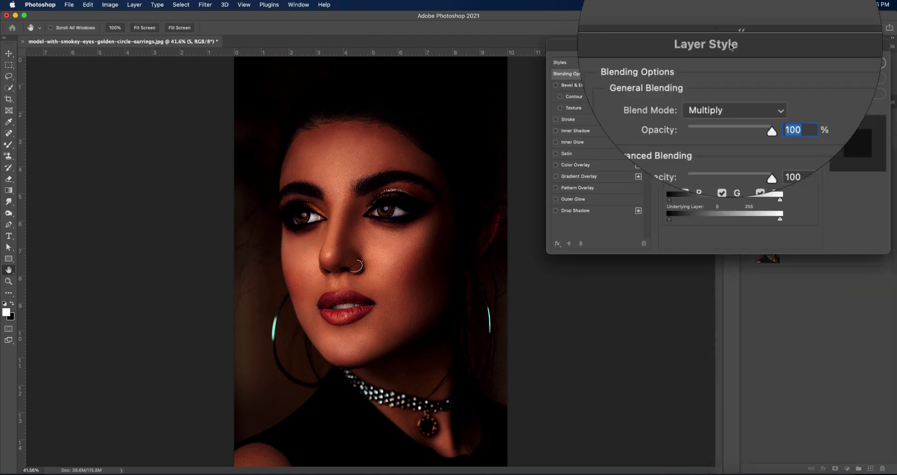
pyautogui.moveTo(780, 219); pyautogui.dragTo(723, 221)
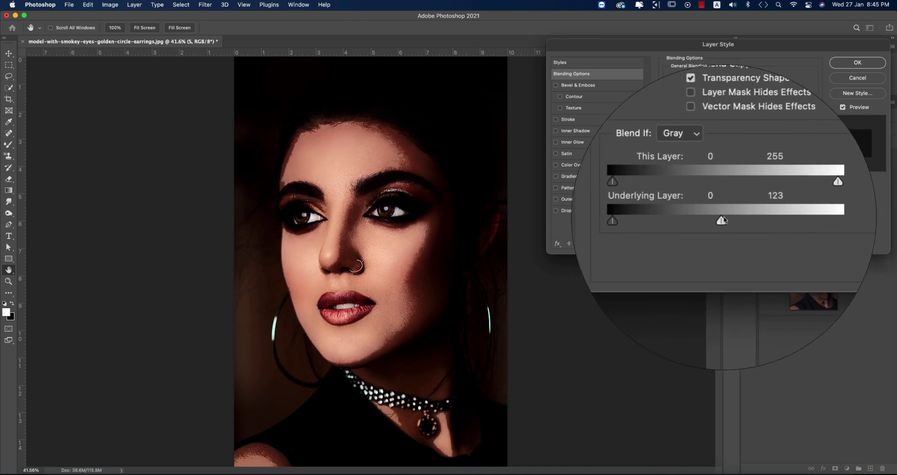
pyautogui.keyDown('alt'); pyautogui.moveTo(719, 214); pyautogui.dragTo(764, 219); pyautogui.keyUp('alt')
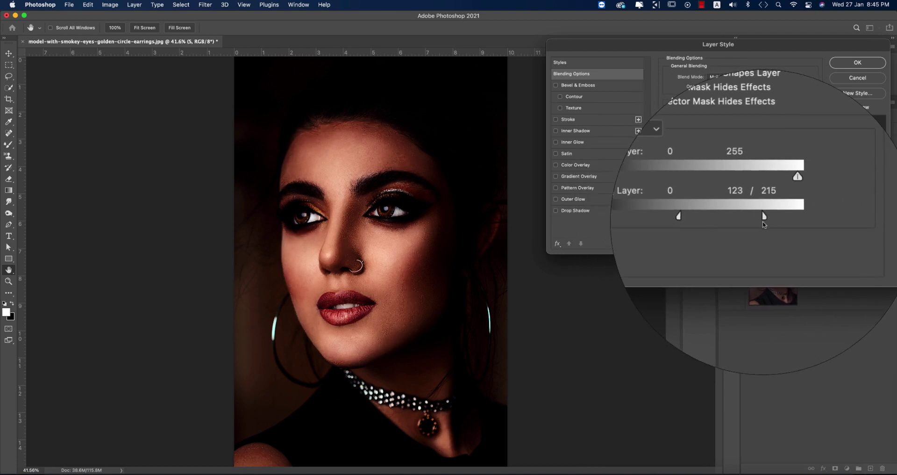
pyautogui.click(847, 67)
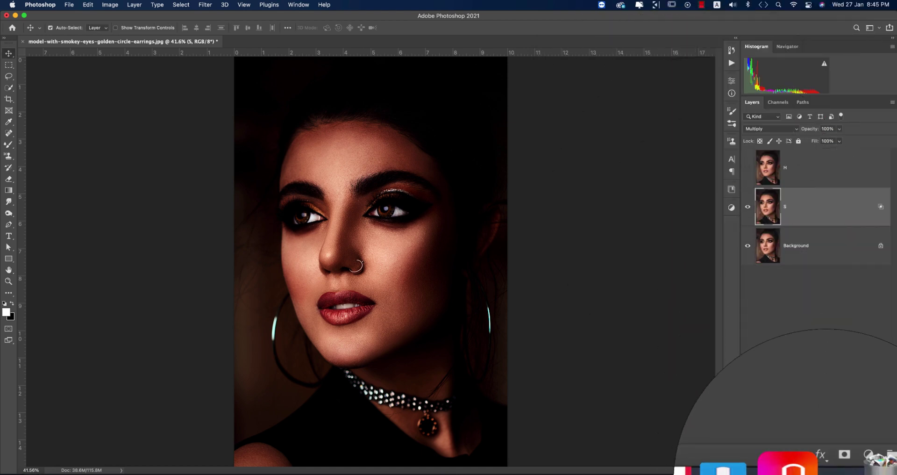
# Step: Add a mask to layer S and fill it using Apply Image with the merged RGB image, Multiply blending and Invert on
pyautogui.click(835, 469)
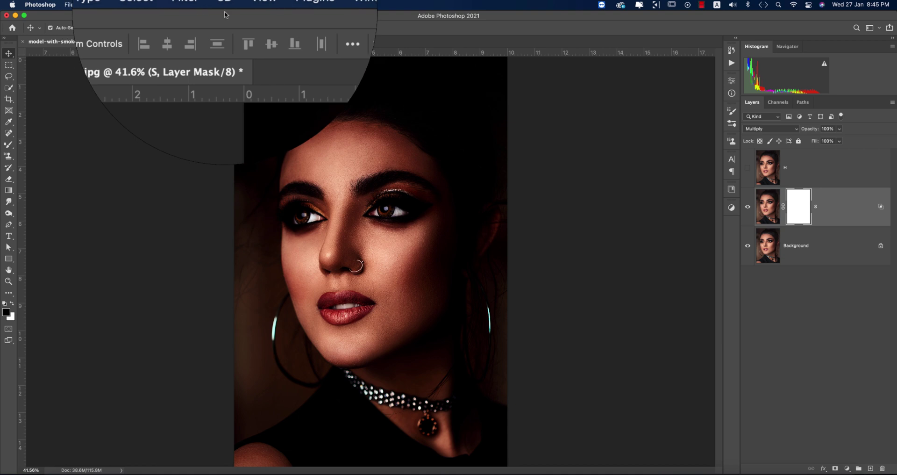
pyautogui.click(104, 4)
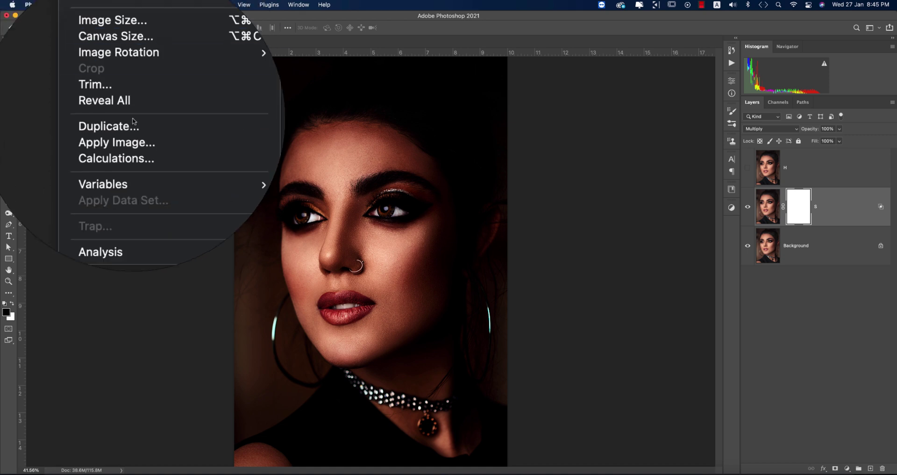
pyautogui.click(135, 134)
pyautogui.moveTo(486, 123); pyautogui.dragTo(652, 113)
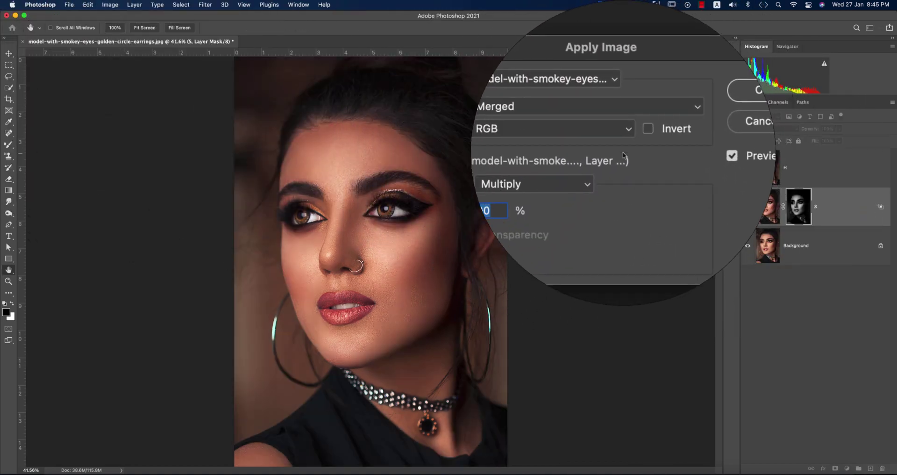
pyautogui.click(635, 140)
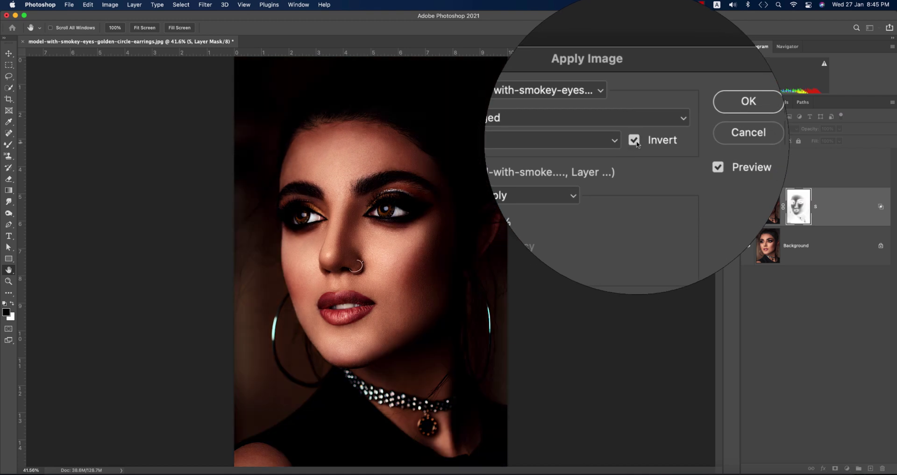
pyautogui.click(708, 132)
# Step: Show layer H and set its blend mode to Screen
pyautogui.click(748, 169)
pyautogui.click(819, 172)
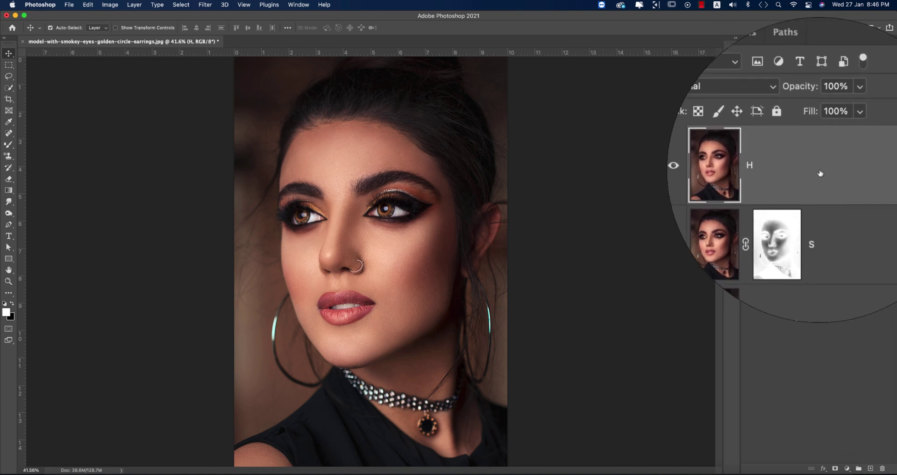
pyautogui.click(753, 100)
pyautogui.click(753, 203)
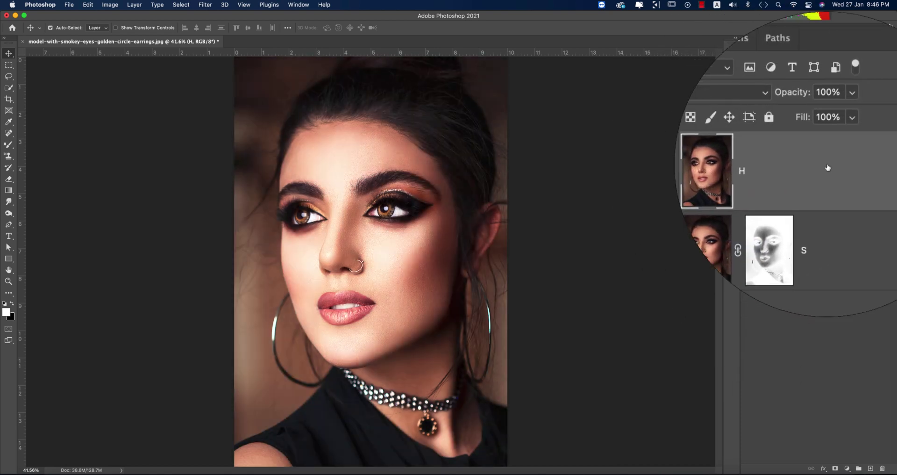
# Step: In layer H's blending options, raise the Underlying Layer black slider of Blend If to keep the layer out of the shadows
pyautogui.rightClick(826, 163)
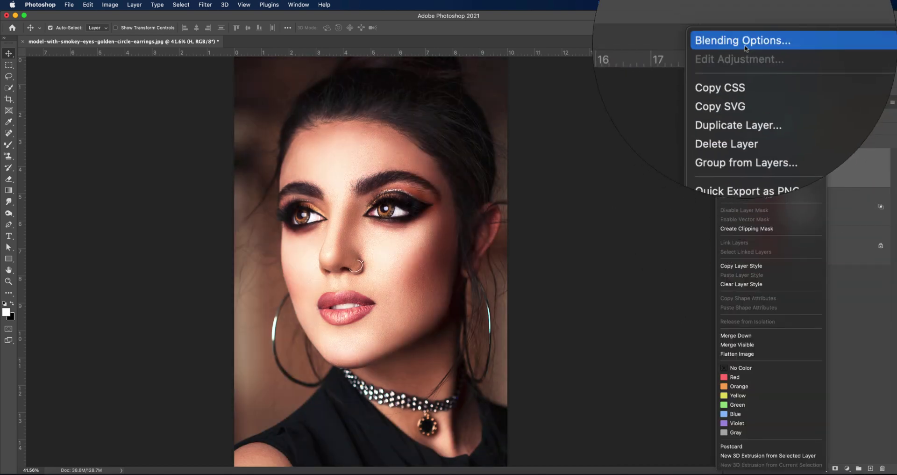
pyautogui.click(744, 47)
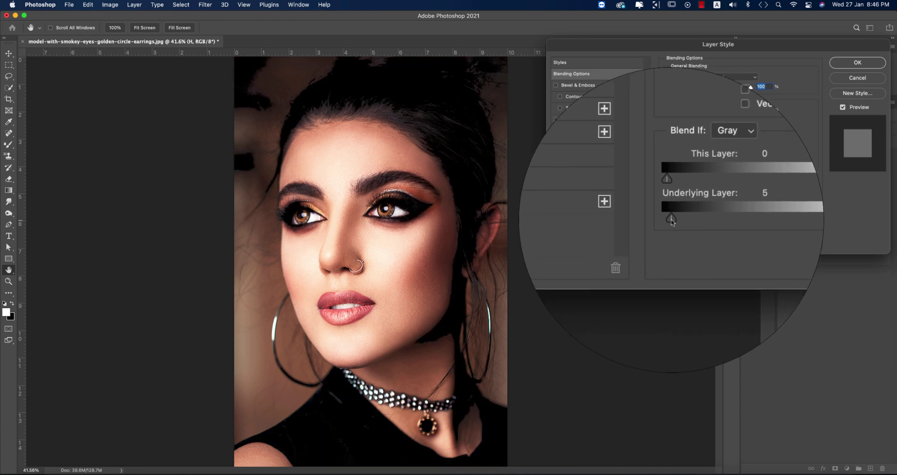
pyautogui.moveTo(671, 222); pyautogui.dragTo(756, 226)
pyautogui.click(852, 70)
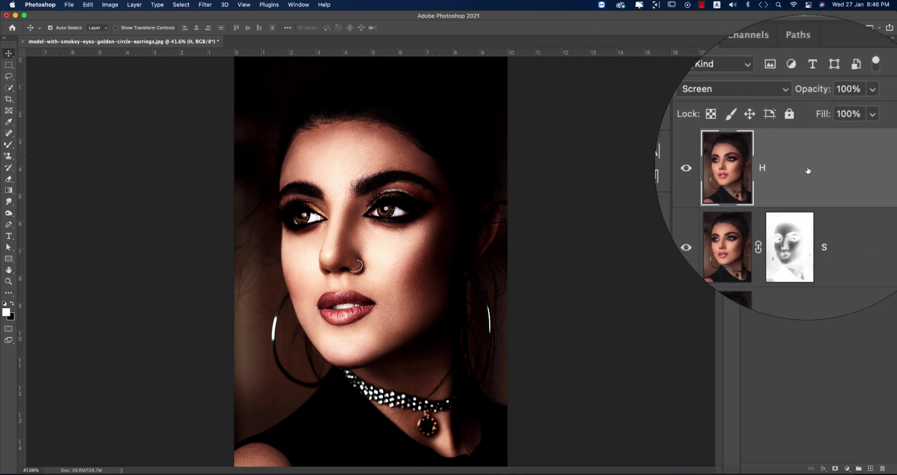
# Step: Add a mask to layer H and fill it using Apply Image with the merged image and Invert off
pyautogui.click(835, 468)
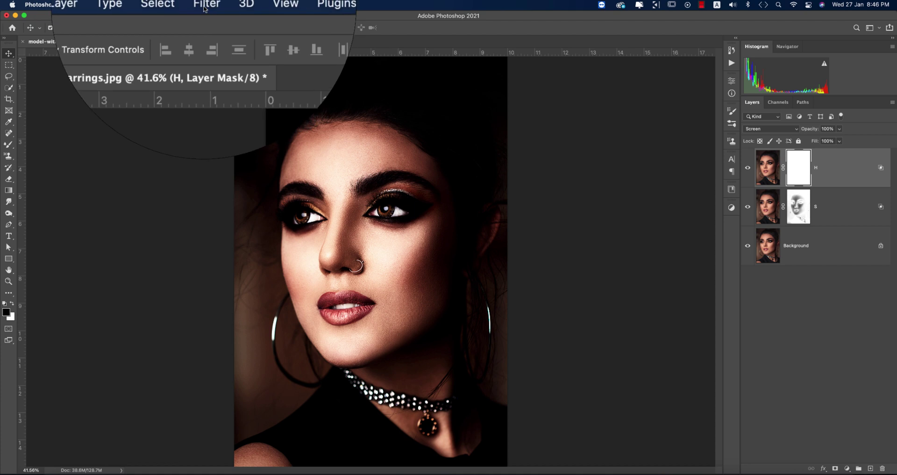
pyautogui.click(120, 5)
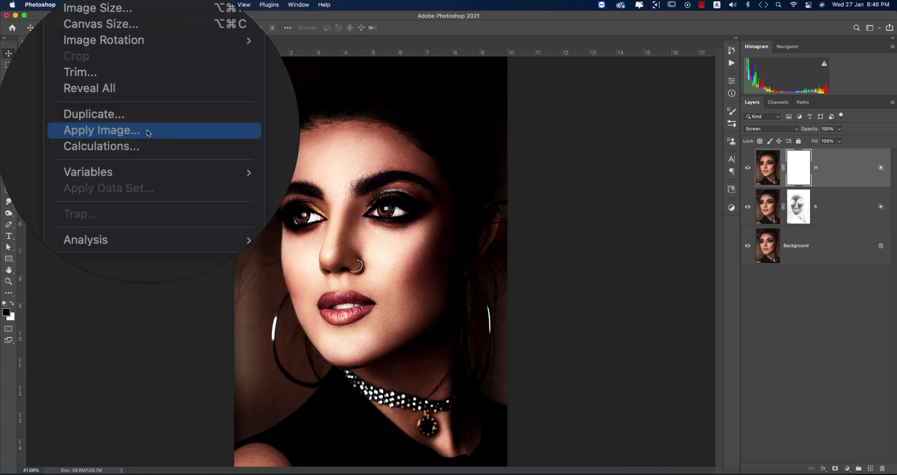
pyautogui.click(129, 132)
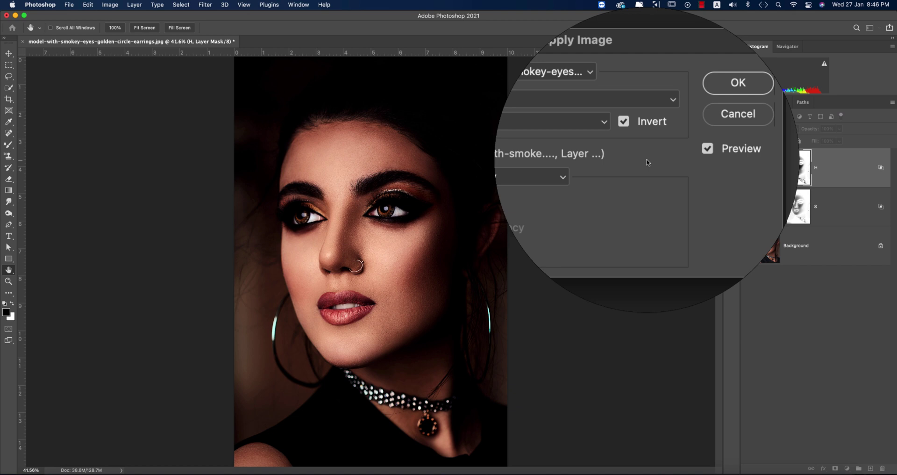
pyautogui.click(623, 121)
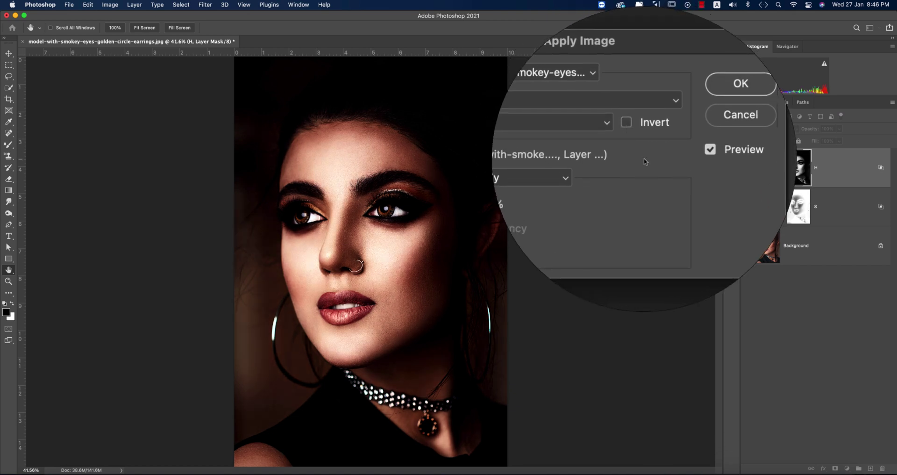
pyautogui.click(687, 121)
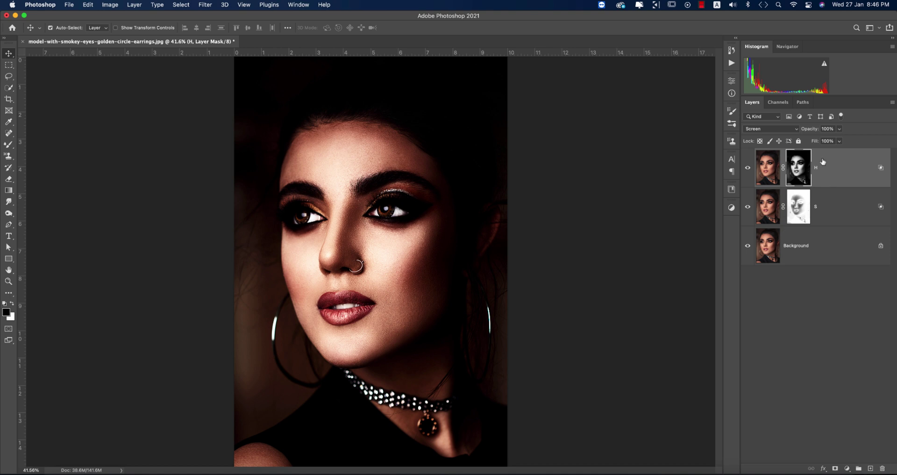
# Step: Group layers H and S, and give the group a mask filled by Apply Image with Invert off
pyautogui.keyDown('shift'); pyautogui.click(832, 213); pyautogui.keyUp('shift')
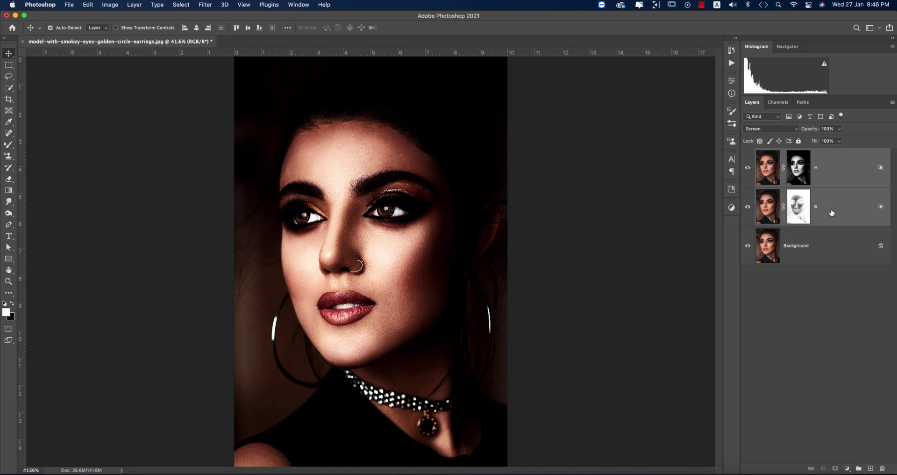
pyautogui.press('super+g')
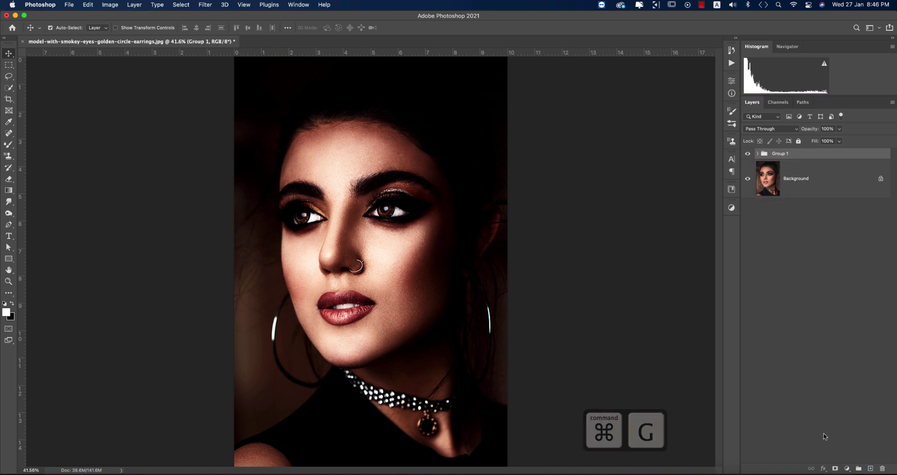
pyautogui.click(835, 469)
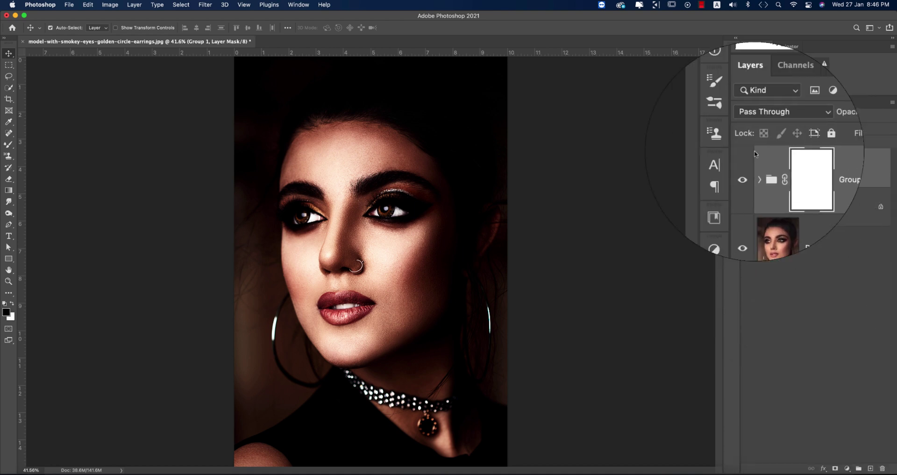
pyautogui.click(116, 5)
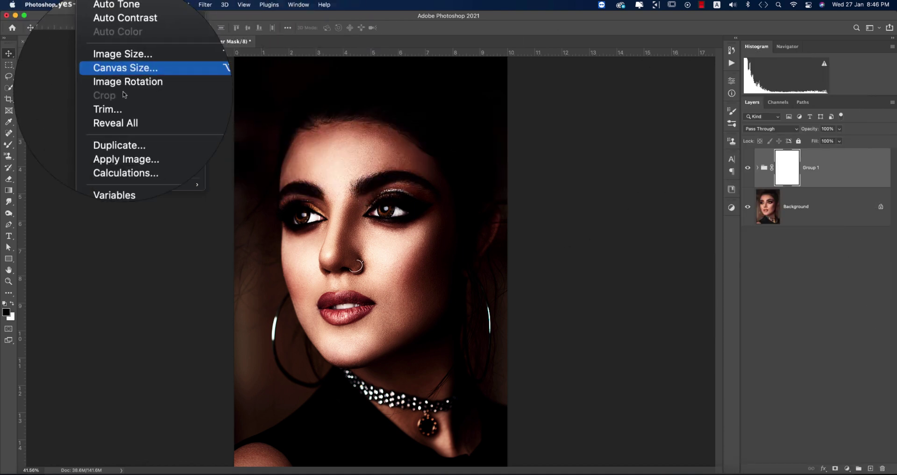
pyautogui.click(128, 134)
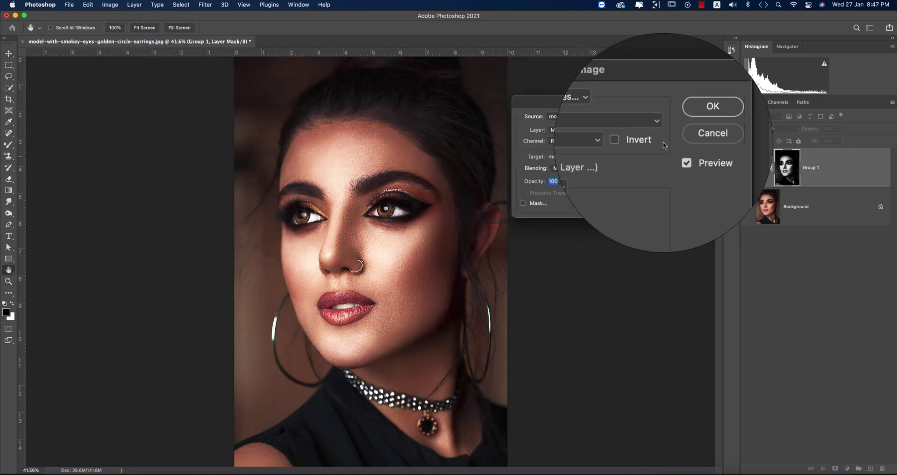
pyautogui.click(683, 119)
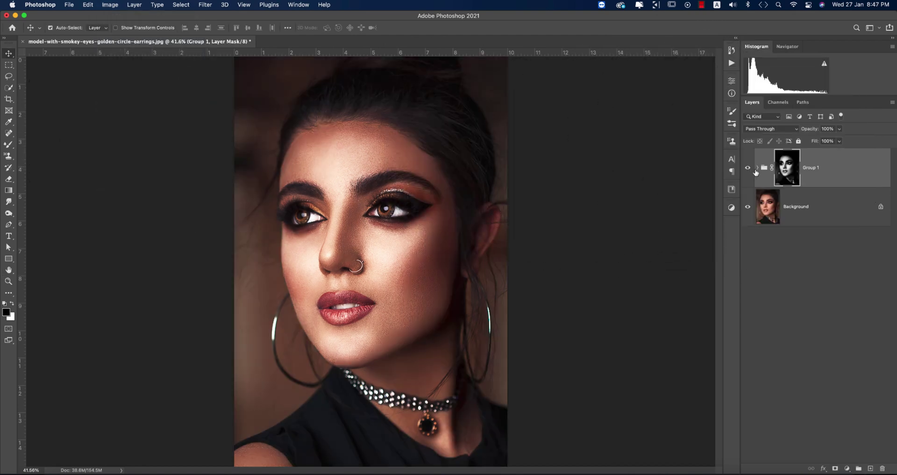
# Step: Expand the group and toggle the visibility of layer S, layer H and the whole group to compare their effects on the portrait
pyautogui.click(757, 168)
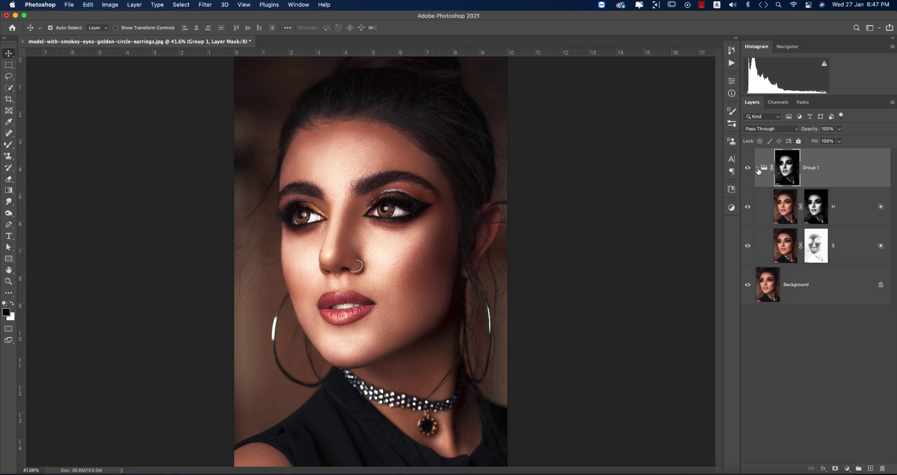
pyautogui.click(748, 247)
pyautogui.click(748, 247)
pyautogui.click(853, 255)
pyautogui.click(748, 207)
pyautogui.click(748, 207)
pyautogui.click(748, 207)
pyautogui.click(748, 207)
pyautogui.click(748, 169)
pyautogui.click(747, 170)
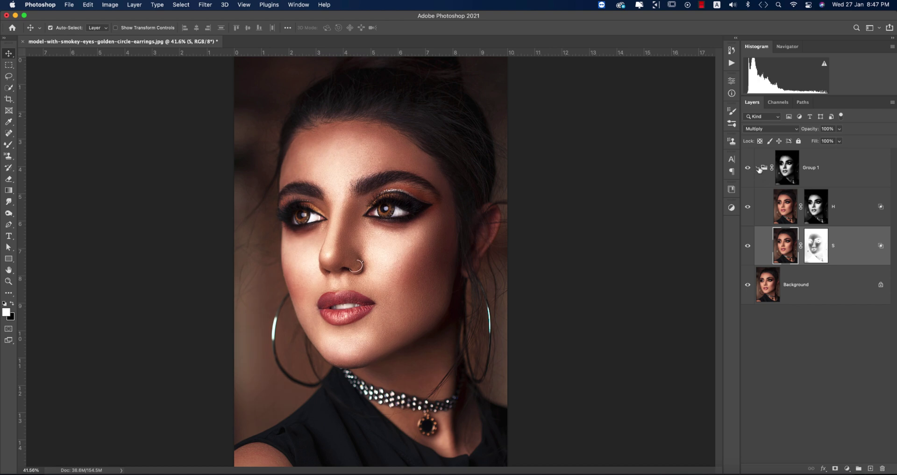
# Step: Collapse Group 1, reduce its opacity to about 47%, and toggle its visibility to compare the portrait with and without it
pyautogui.click(758, 168)
pyautogui.click(811, 167)
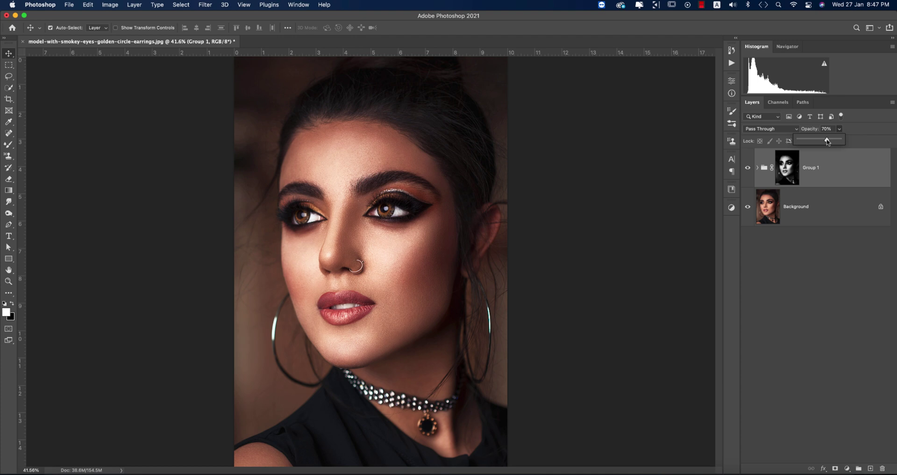
pyautogui.moveTo(815, 141); pyautogui.dragTo(815, 142)
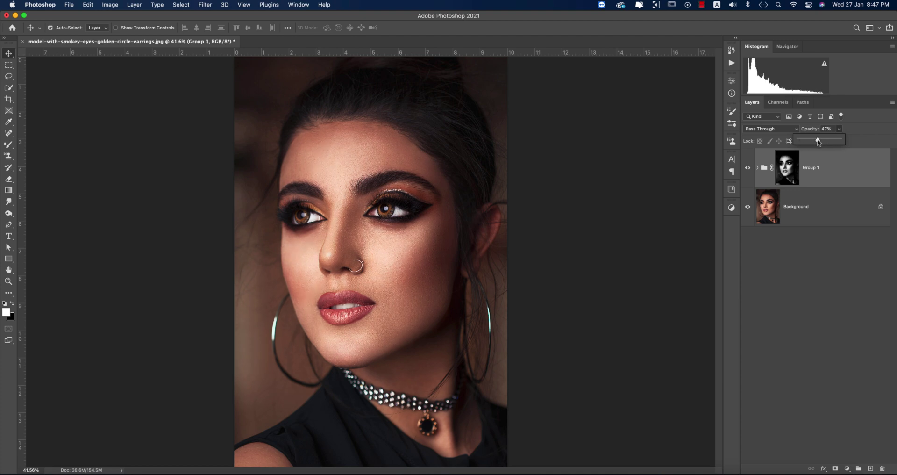
pyautogui.click(659, 242)
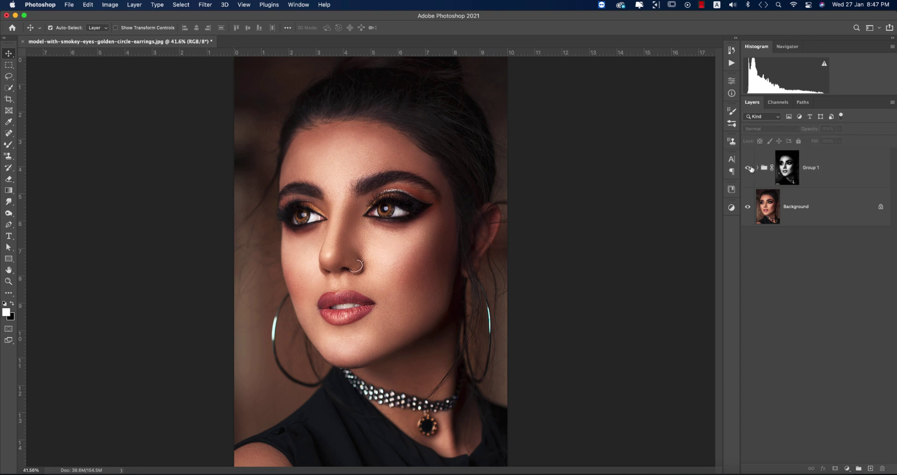
pyautogui.click(749, 168)
pyautogui.click(748, 167)
# Step: Duplicate the Background layer and group the copy together with Group 1
pyautogui.click(832, 216)
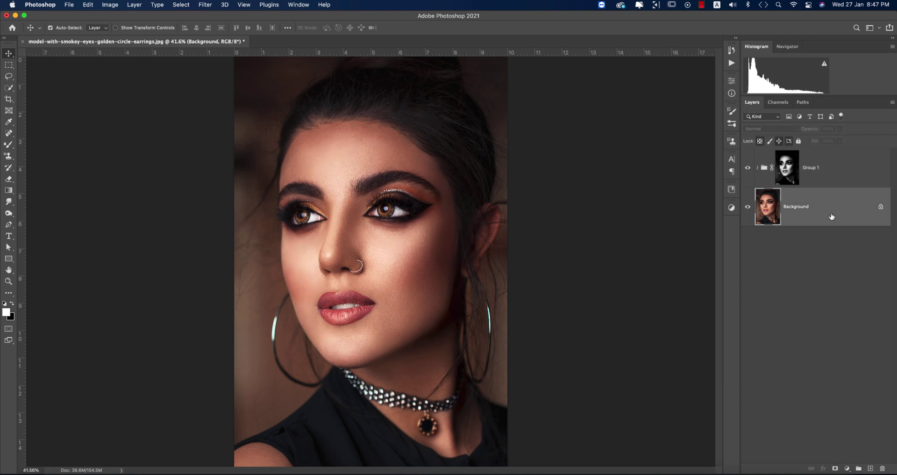
pyautogui.press('super+j')
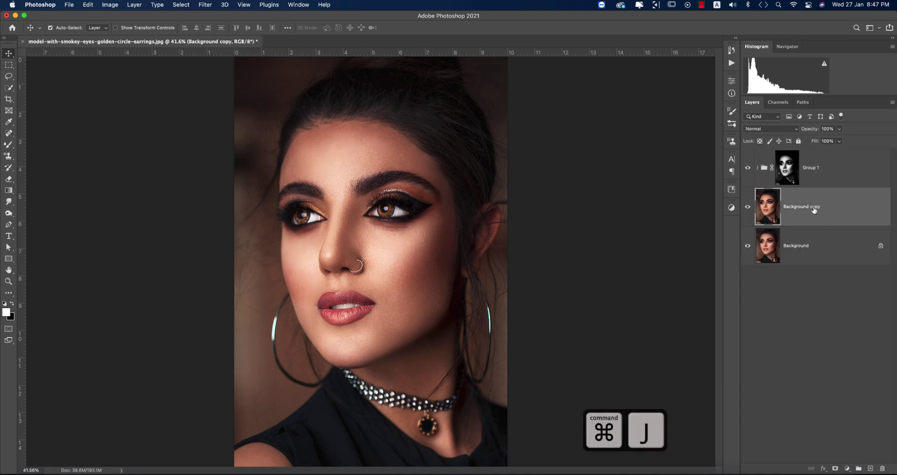
pyautogui.click(832, 169)
pyautogui.press('super+g')
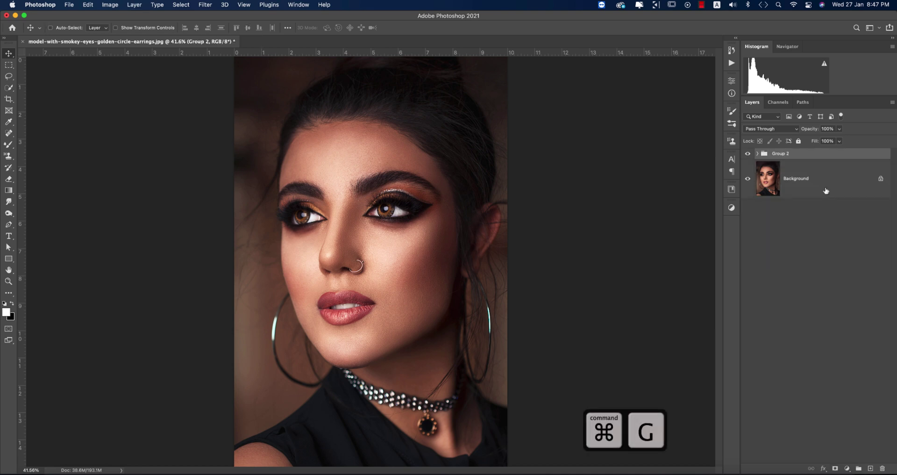
# Step: Convert the new outer group to a smart object, examine the nested layers in its contents, and close the contents document
pyautogui.rightClick(780, 154)
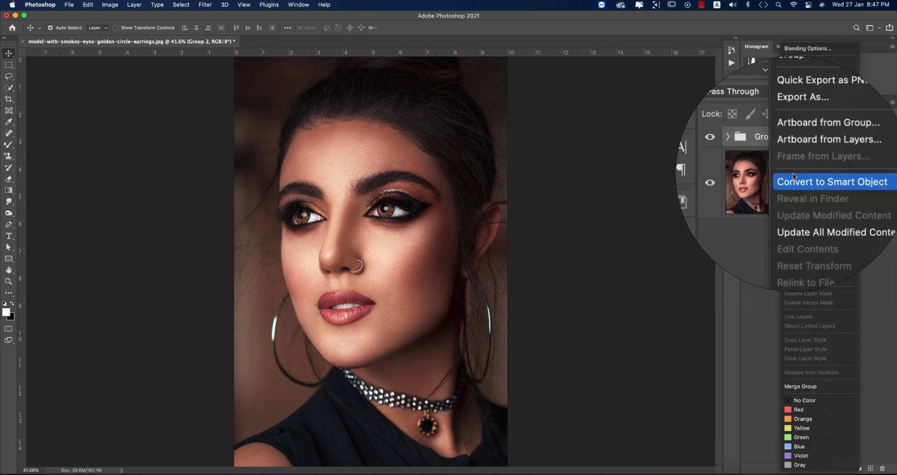
pyautogui.click(795, 180)
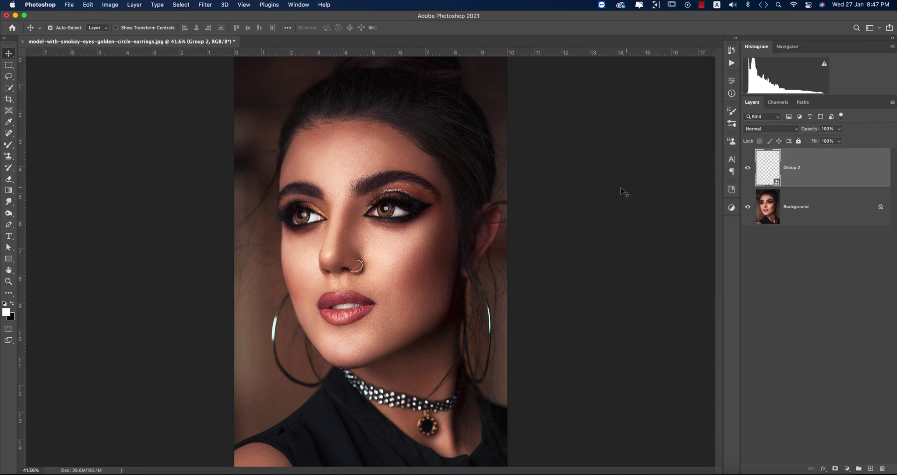
pyautogui.rightClick(783, 157)
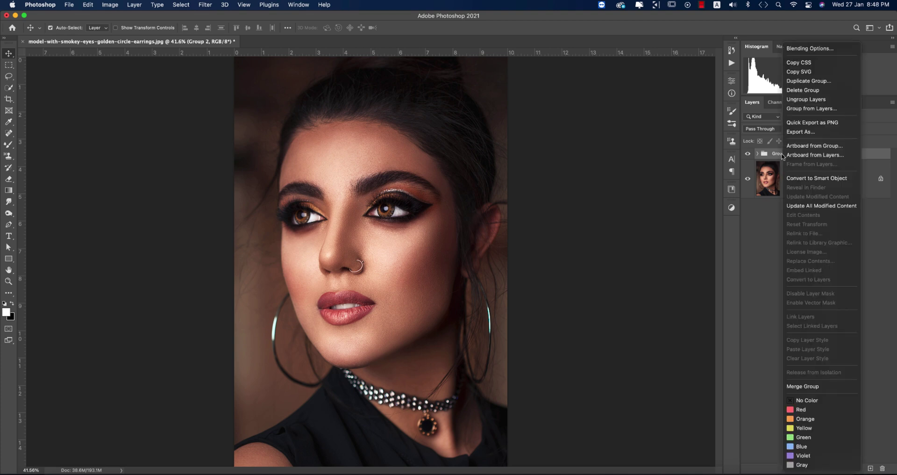
pyautogui.click(789, 178)
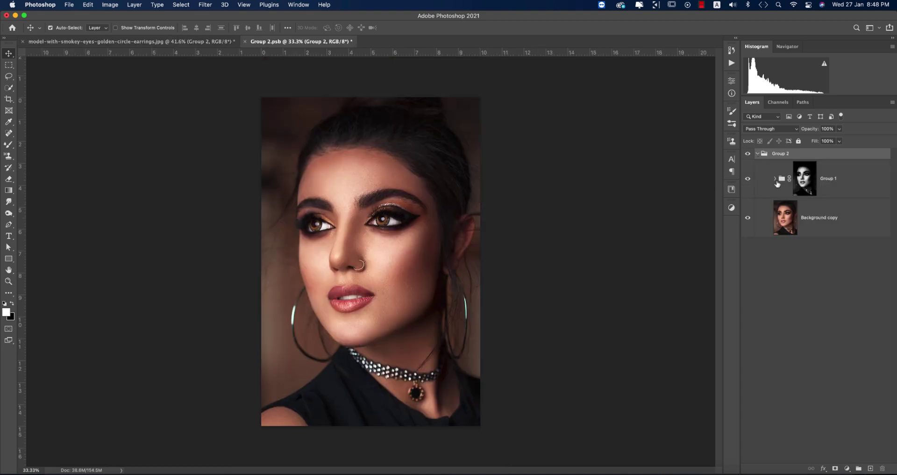
pyautogui.click(776, 179)
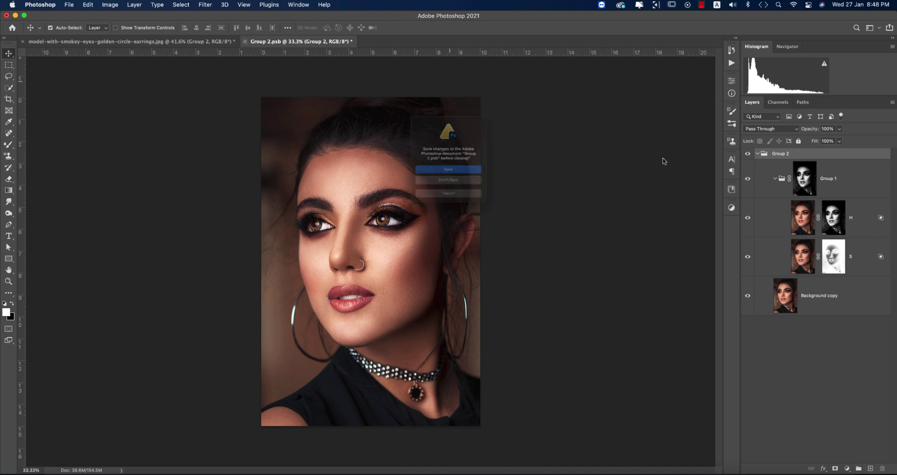
pyautogui.click(452, 191)
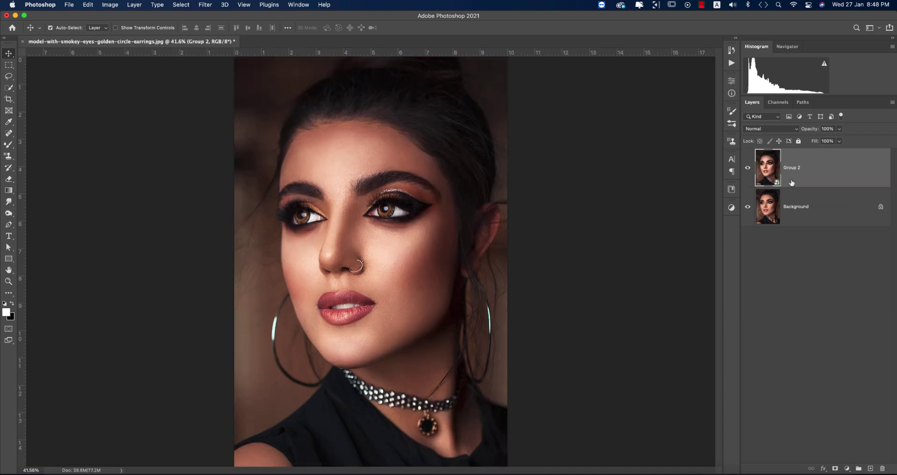
# Step: Apply the Camera Raw Filter to the smart object with Temperature at -5 and Vibrance at -17
pyautogui.click(206, 5)
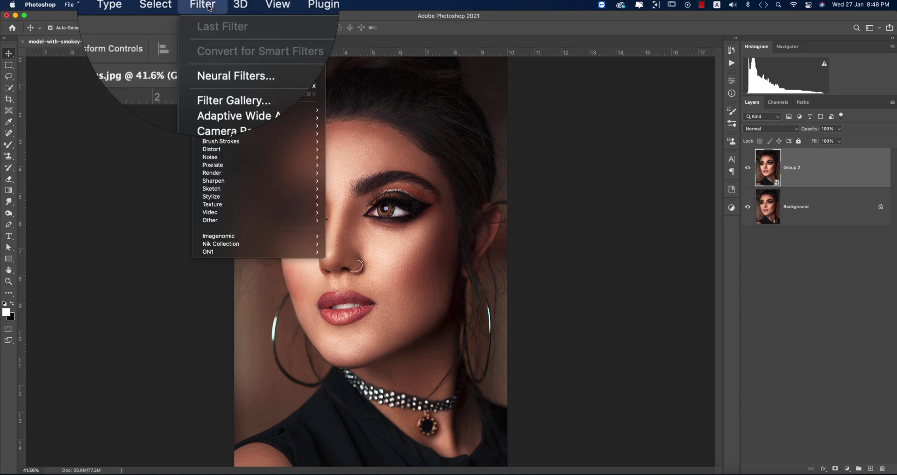
pyautogui.click(229, 69)
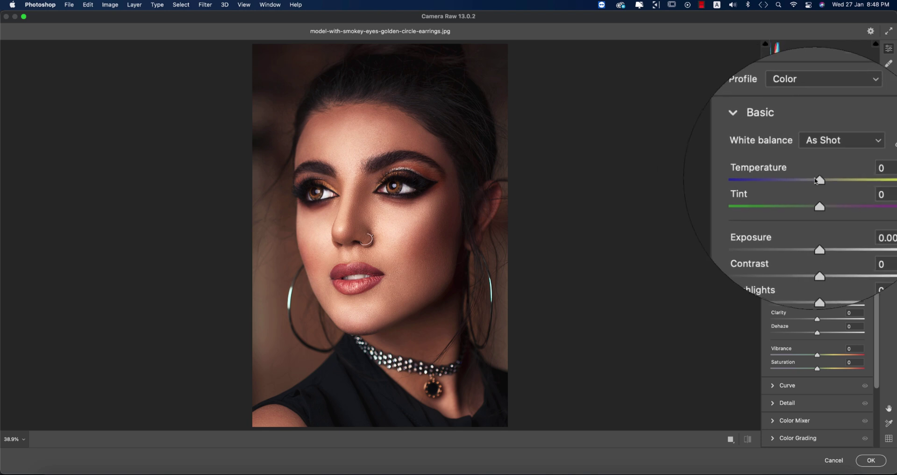
pyautogui.click(815, 180)
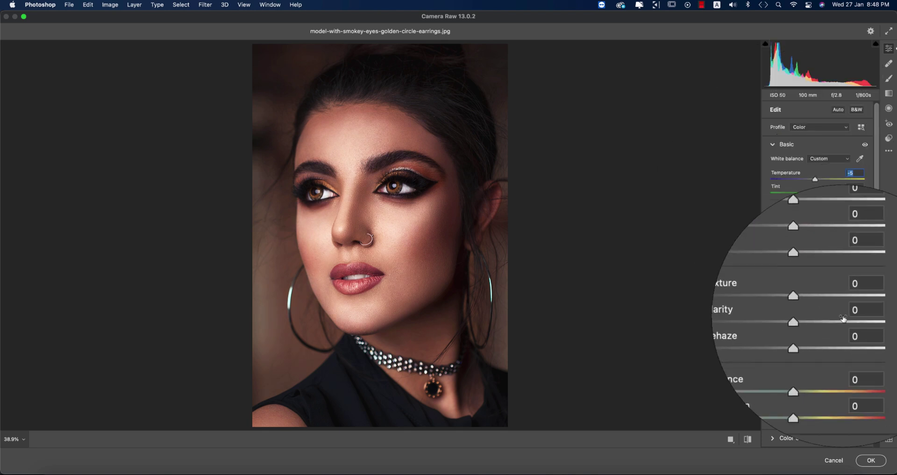
pyautogui.click(816, 355)
pyautogui.moveTo(815, 355); pyautogui.dragTo(810, 354)
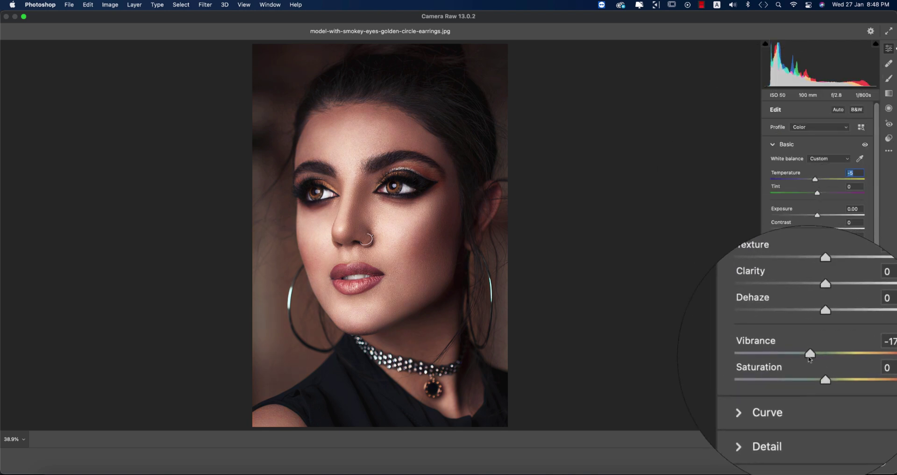
# Step: Set Exposure to -0.25, Highlights to +4, Shadows to +25, Whites to +8 and Blacks to +11
pyautogui.moveTo(818, 217); pyautogui.dragTo(816, 218)
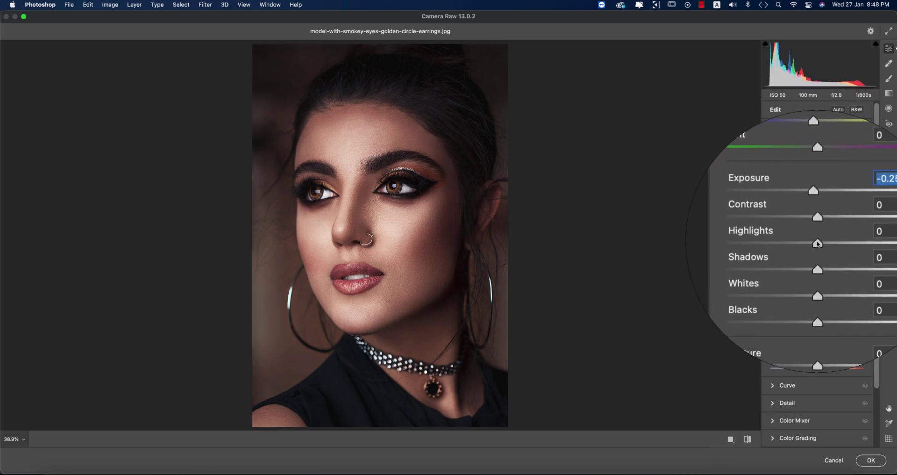
pyautogui.moveTo(820, 244); pyautogui.dragTo(830, 260)
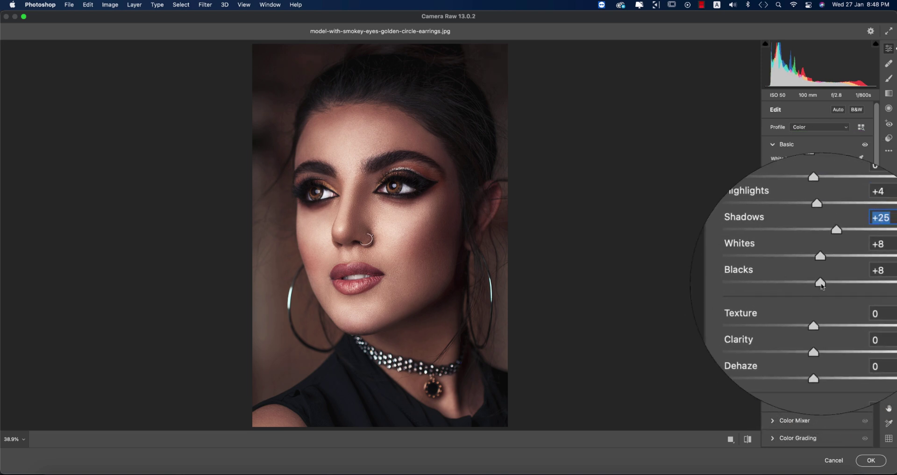
pyautogui.click(821, 283)
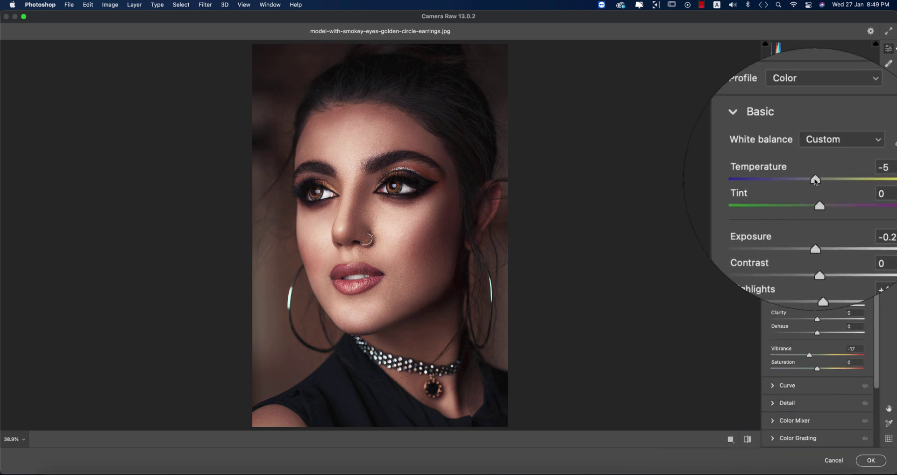
pyautogui.scroll(-2, 815, 360)
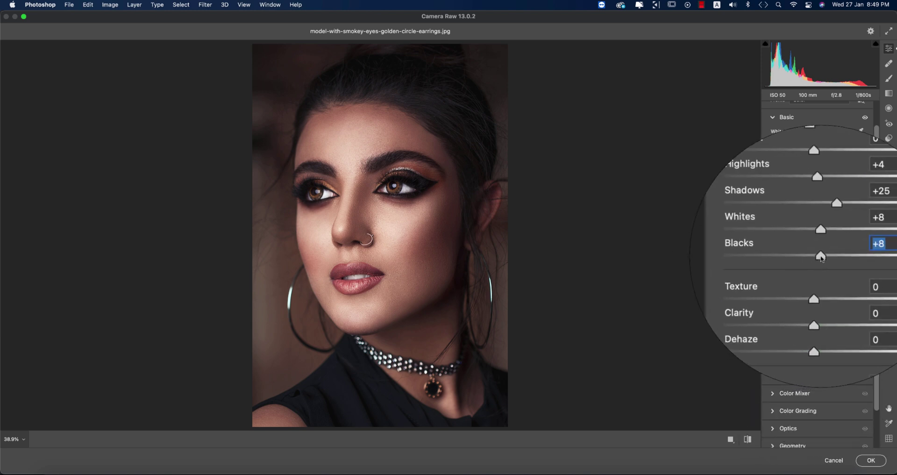
pyautogui.moveTo(823, 258); pyautogui.dragTo(823, 258)
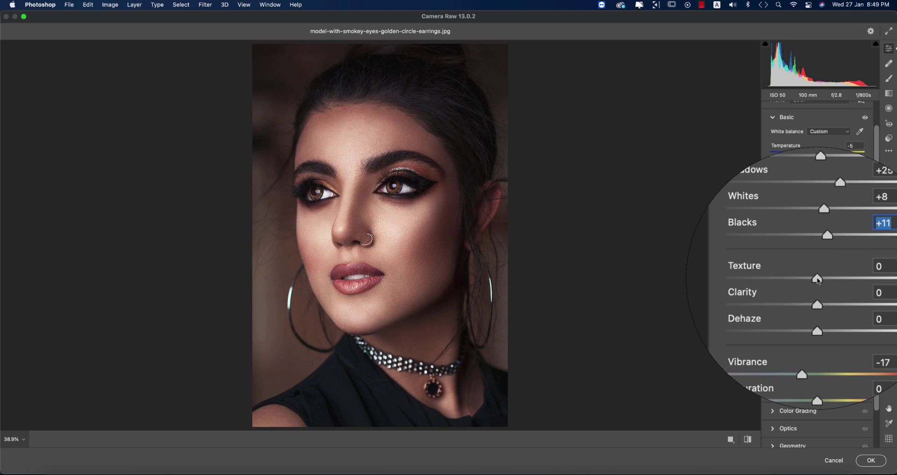
# Step: Set Texture to +10, Clarity to -15 and Dehaze to +2, comparing the before and after views on the enlarged face
pyautogui.moveTo(819, 279); pyautogui.dragTo(822, 280)
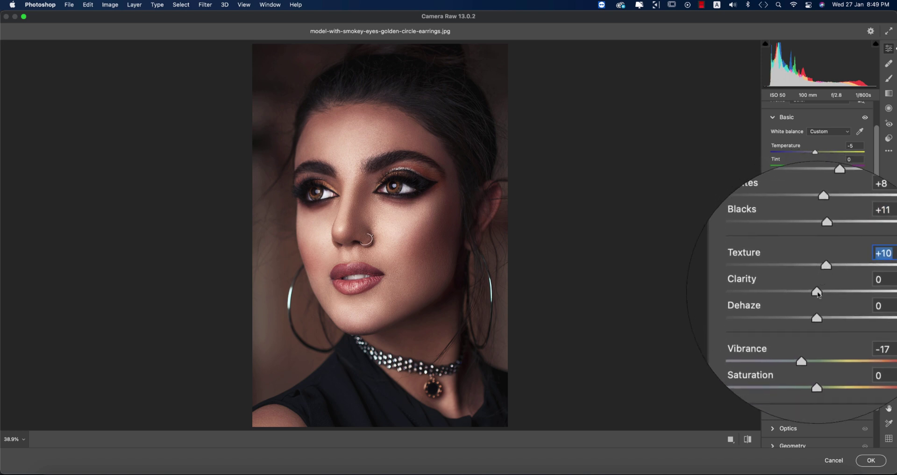
pyautogui.moveTo(817, 293); pyautogui.dragTo(813, 294)
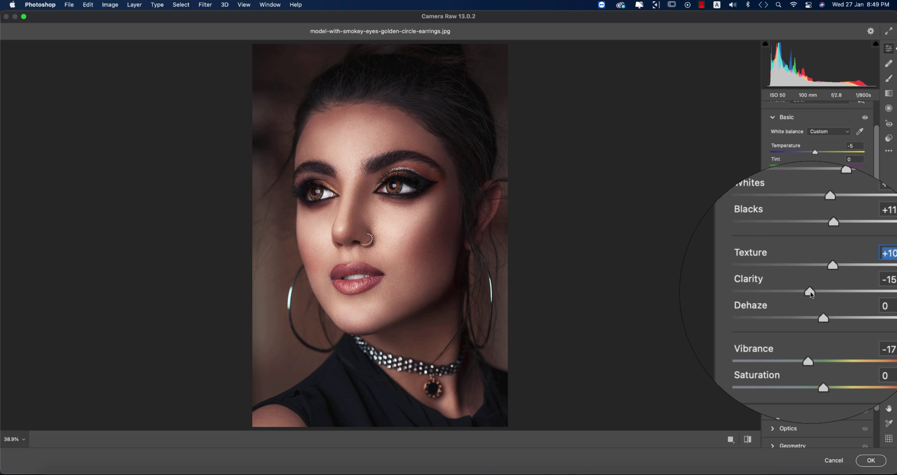
pyautogui.press('super+plus')
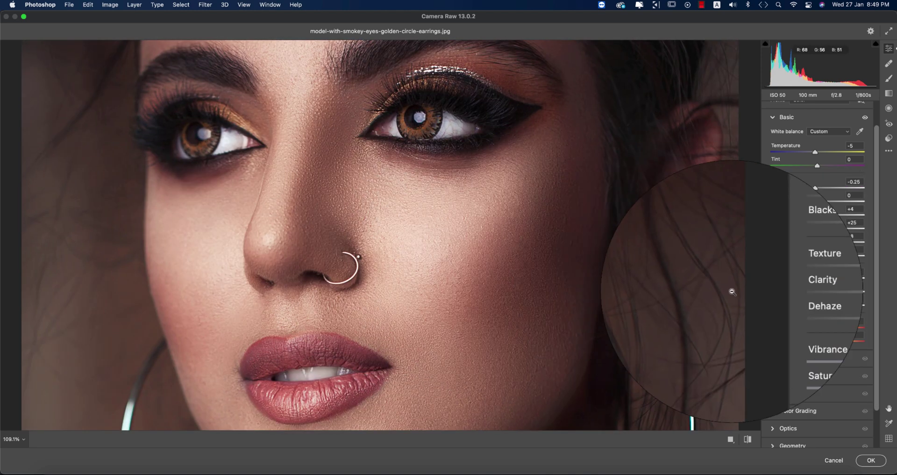
pyautogui.click(748, 439)
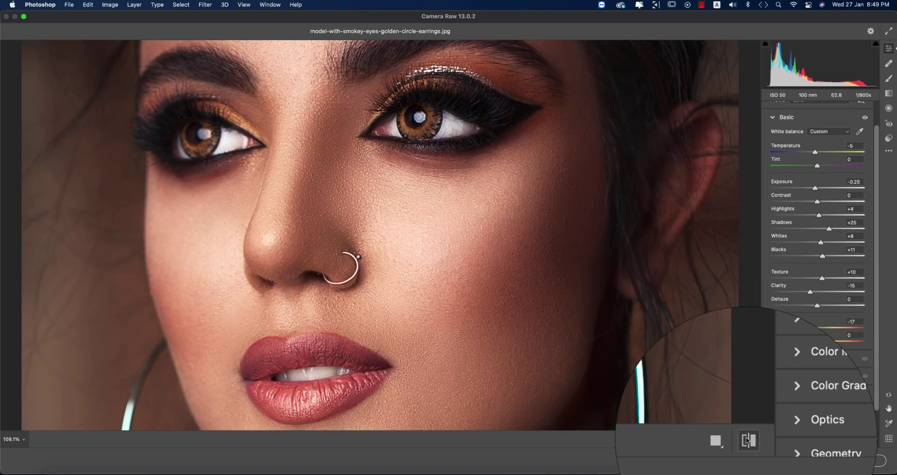
pyautogui.click(545, 306)
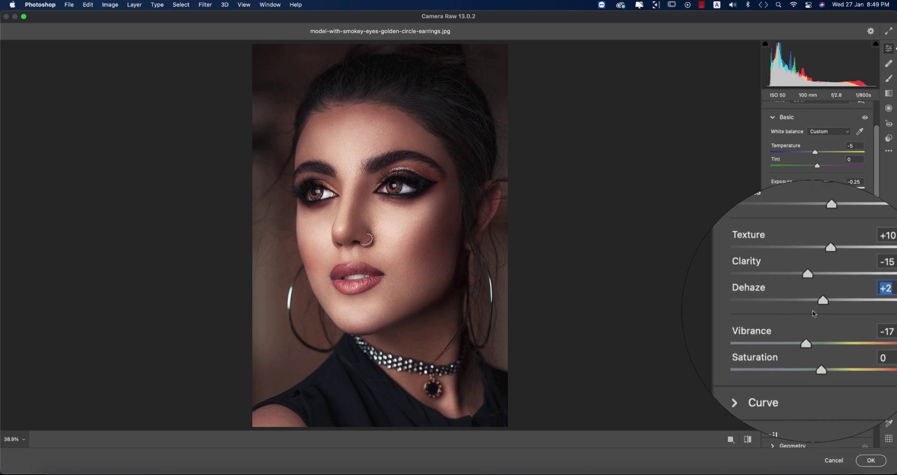
# Step: Add a point at input 176, output 177 to the point curve and view the red channel's curve
pyautogui.click(795, 350)
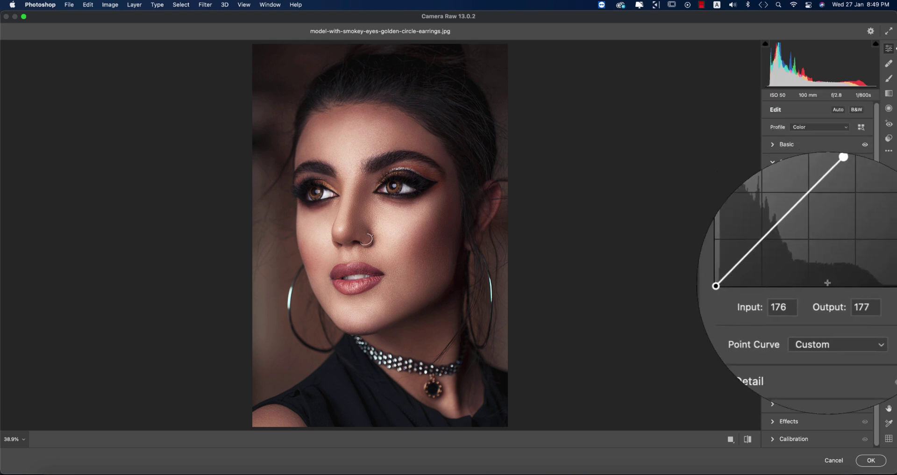
pyautogui.click(813, 176)
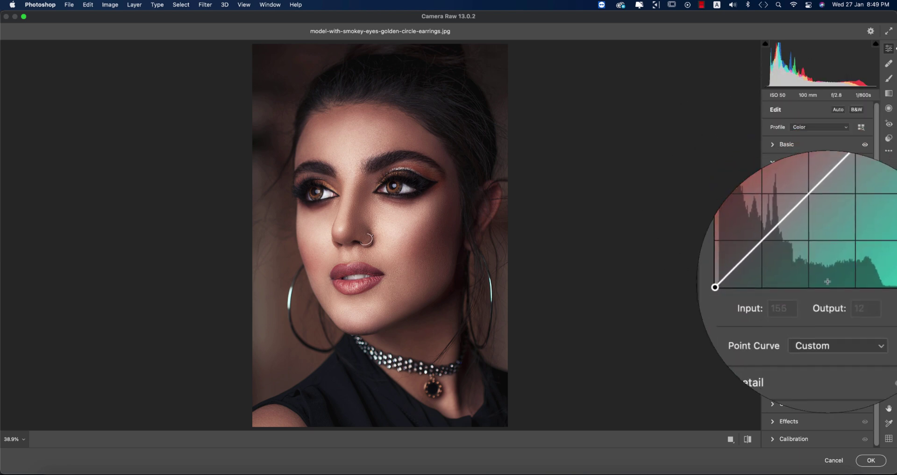
pyautogui.click(775, 162)
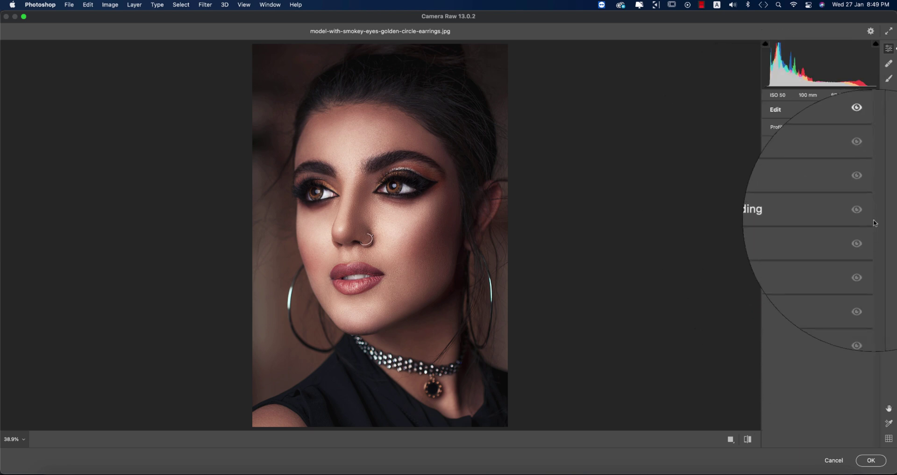
# Step: In the HSL Color Mixer, set the Reds saturation to +45 and the Reds luminance to -15
pyautogui.click(775, 197)
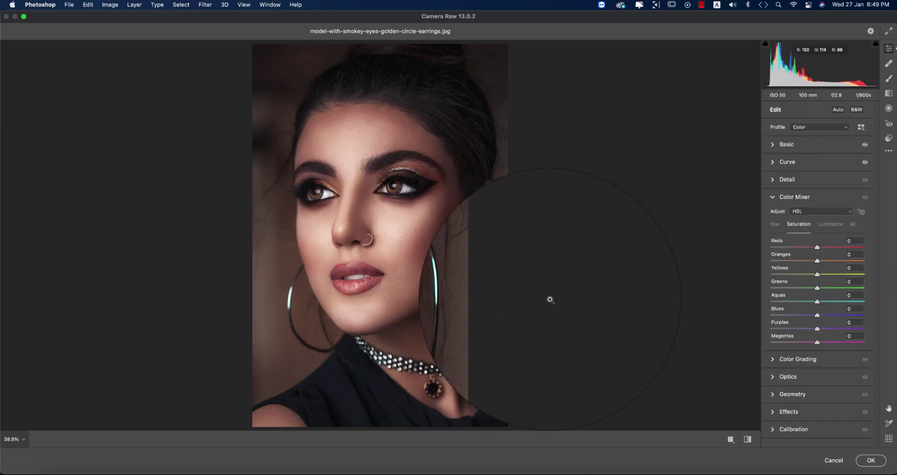
pyautogui.moveTo(804, 246); pyautogui.dragTo(840, 250)
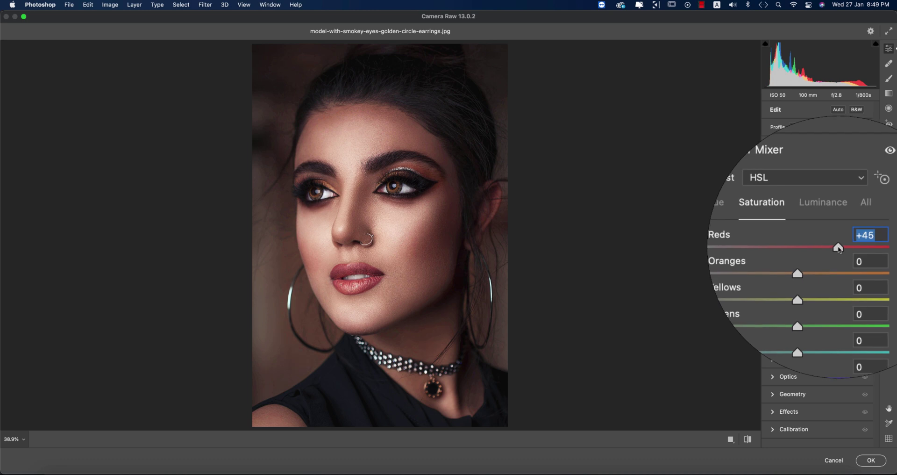
pyautogui.click(844, 227)
pyautogui.click(782, 227)
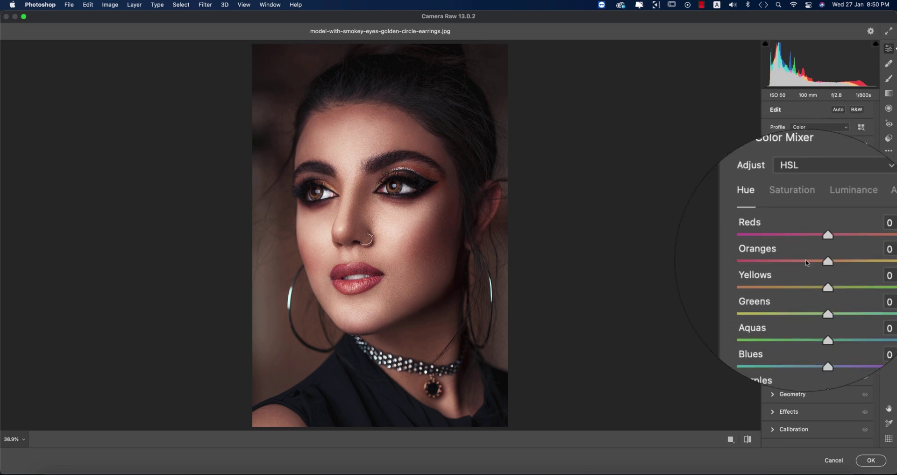
pyautogui.click(778, 212)
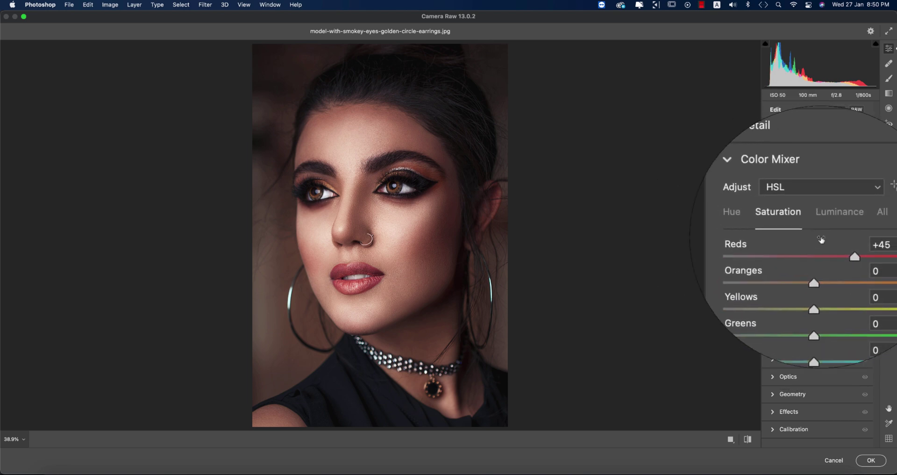
pyautogui.click(832, 227)
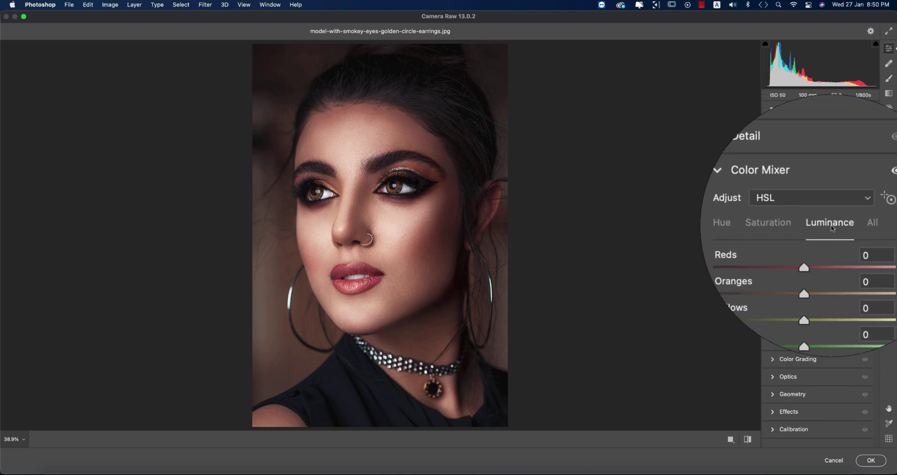
pyautogui.moveTo(821, 250); pyautogui.dragTo(813, 250)
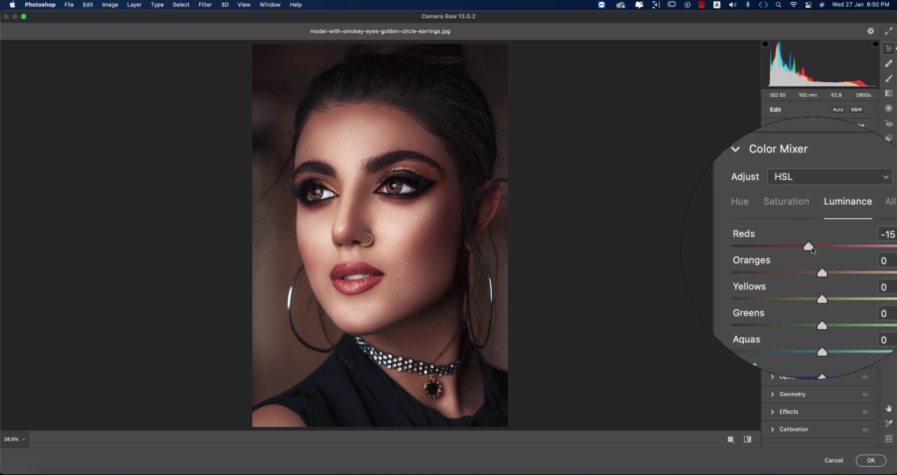
# Step: In the HSL Color Mixer, set luminance to Reds -19, Oranges -4 and Yellows -7, and saturation to Oranges -6 and Yellows -4
pyautogui.doubleClick(811, 250)
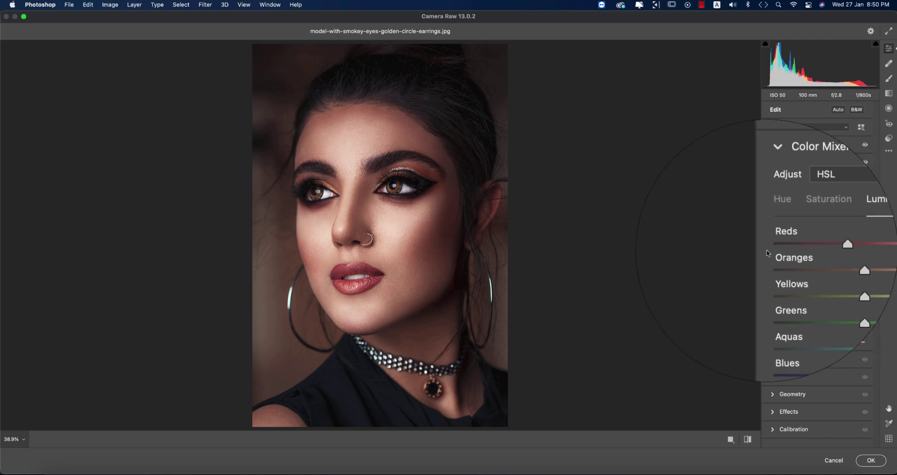
pyautogui.click(747, 441)
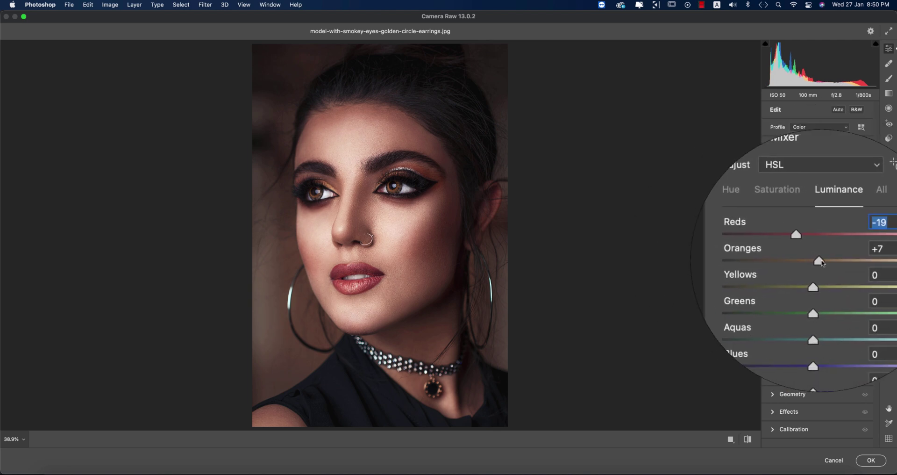
pyautogui.click(820, 261)
pyautogui.moveTo(812, 287); pyautogui.dragTo(817, 265)
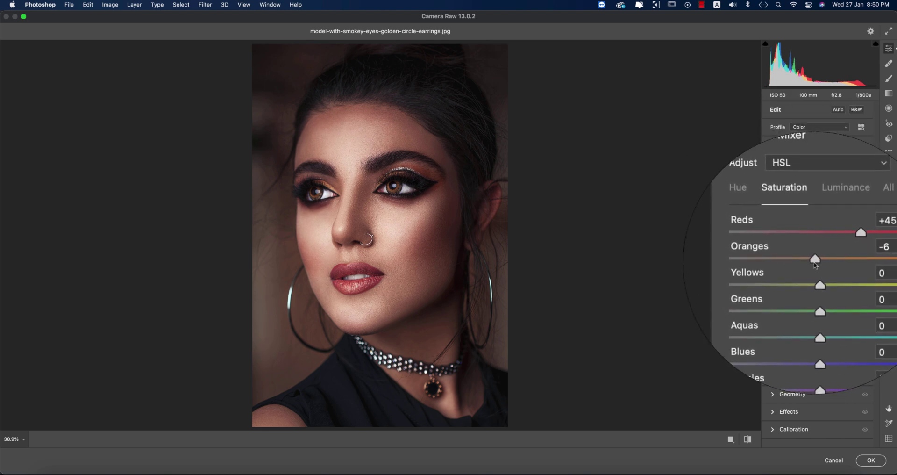
pyautogui.moveTo(819, 286); pyautogui.dragTo(816, 276)
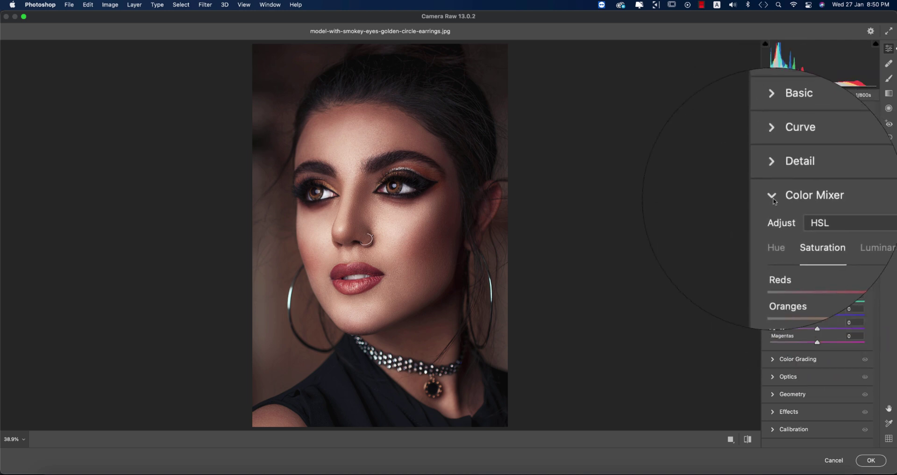
pyautogui.click(773, 201)
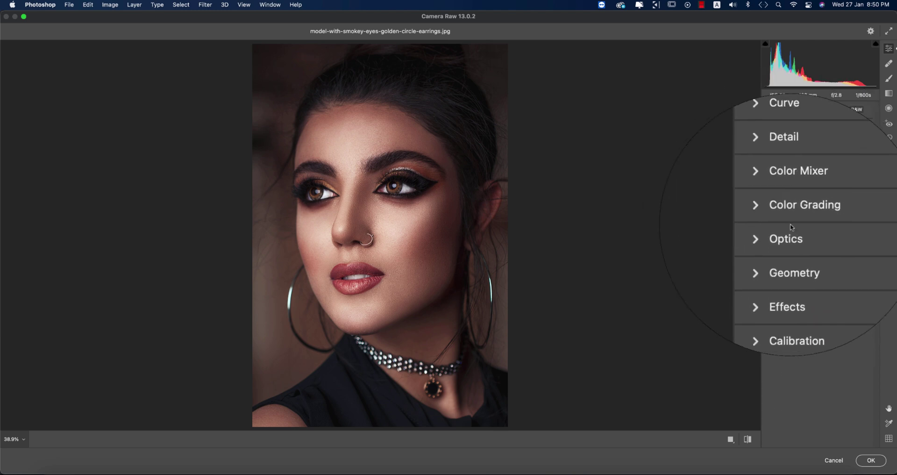
# Step: Look through the shadows, midtones and highlights wheels in Color Grading
pyautogui.click(776, 219)
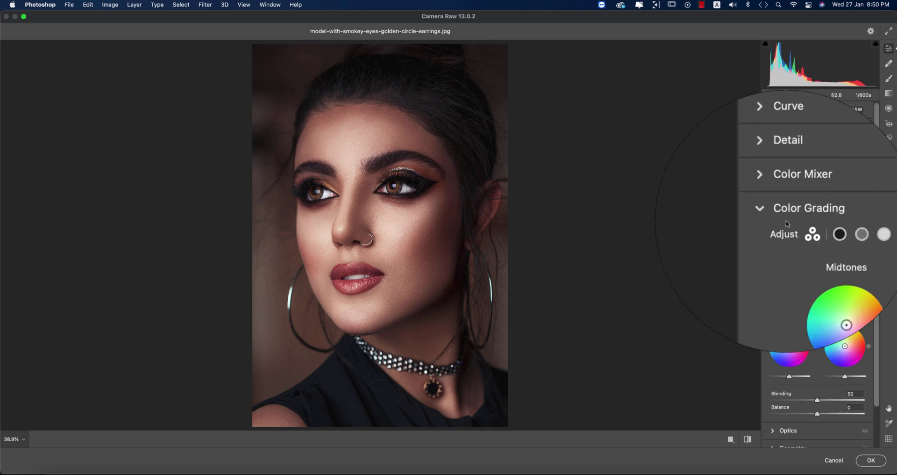
pyautogui.click(814, 228)
pyautogui.click(825, 228)
pyautogui.click(837, 229)
pyautogui.click(825, 229)
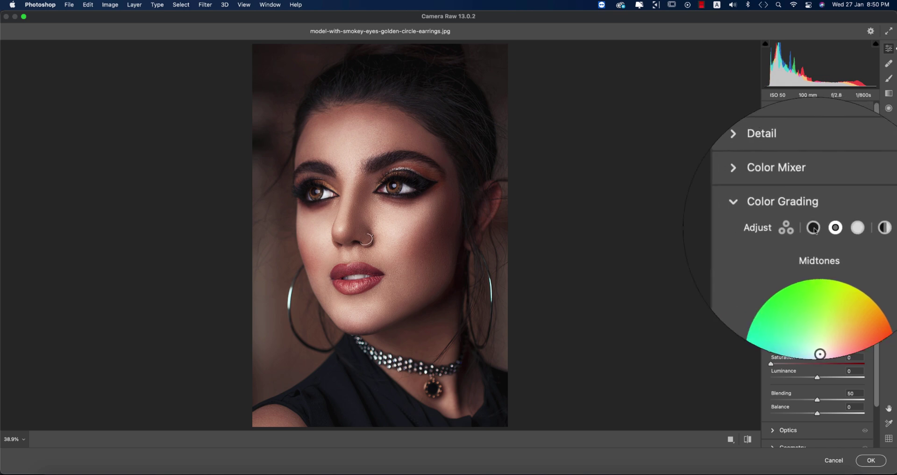
pyautogui.click(814, 228)
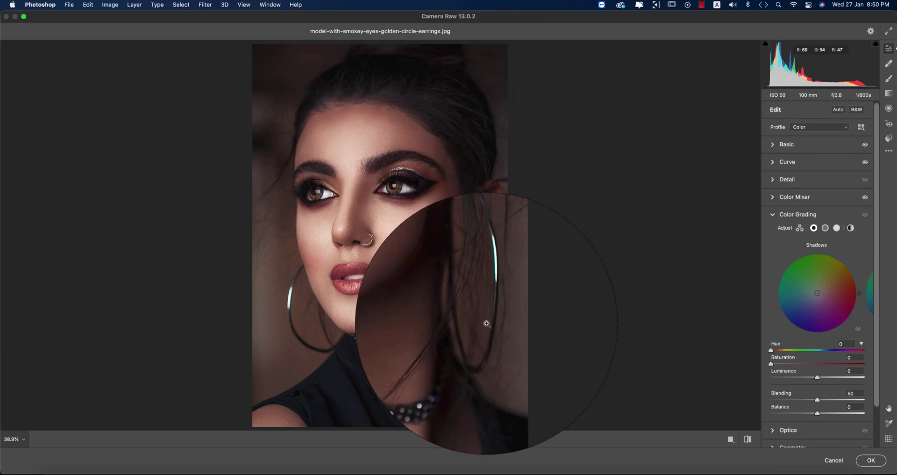
pyautogui.click(826, 228)
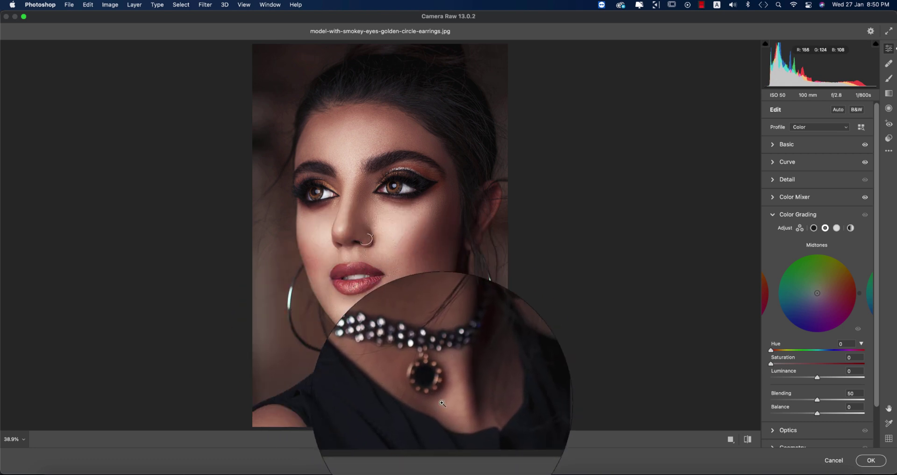
pyautogui.click(837, 228)
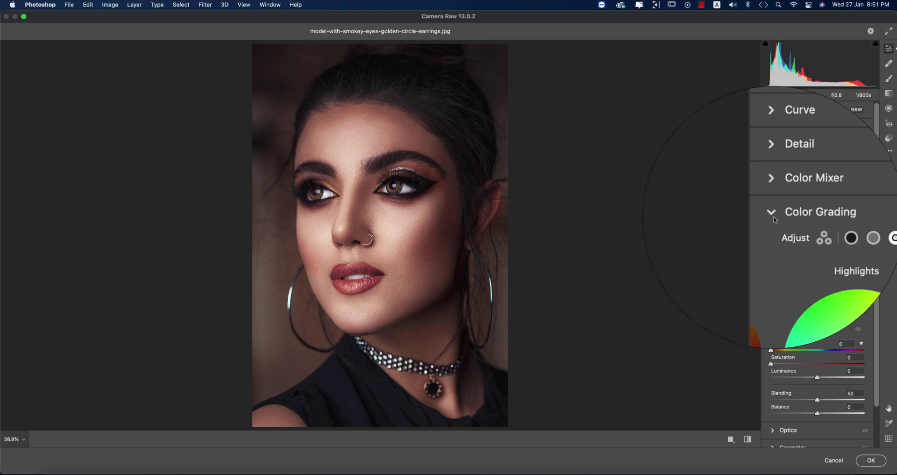
pyautogui.click(773, 215)
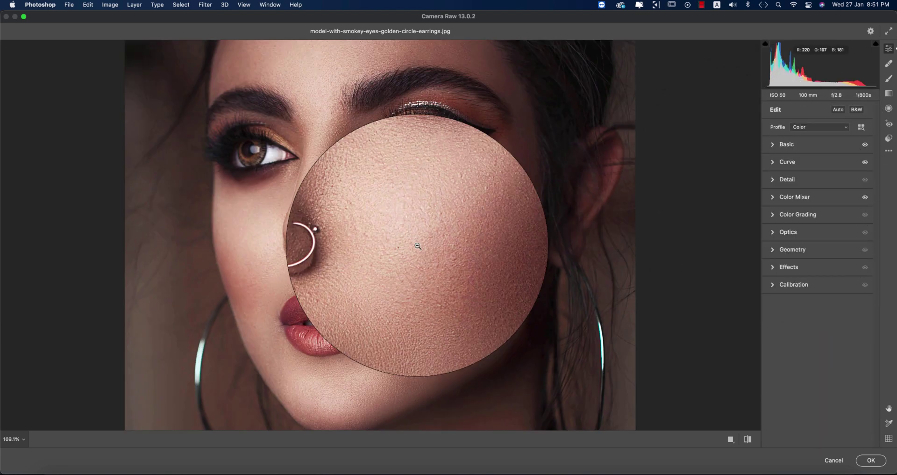
# Step: Inspect the cheek skin up close and set the Basic Highlights to -19
pyautogui.click(410, 236)
pyautogui.click(422, 258)
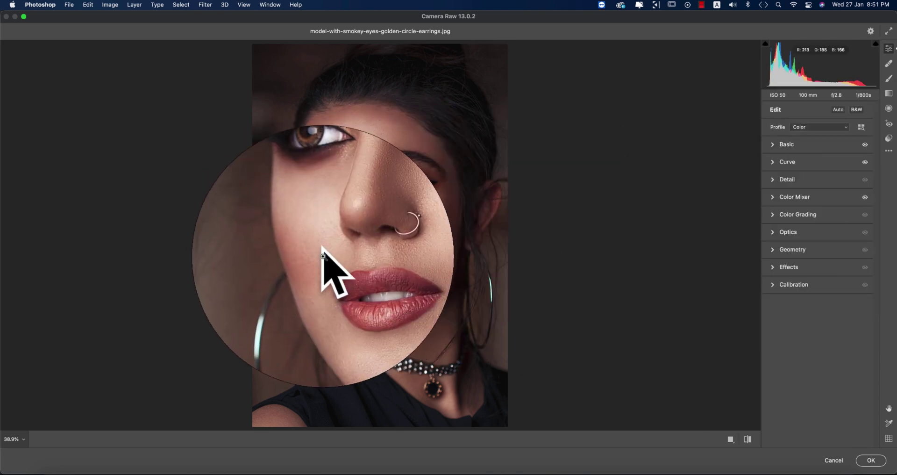
pyautogui.click(786, 144)
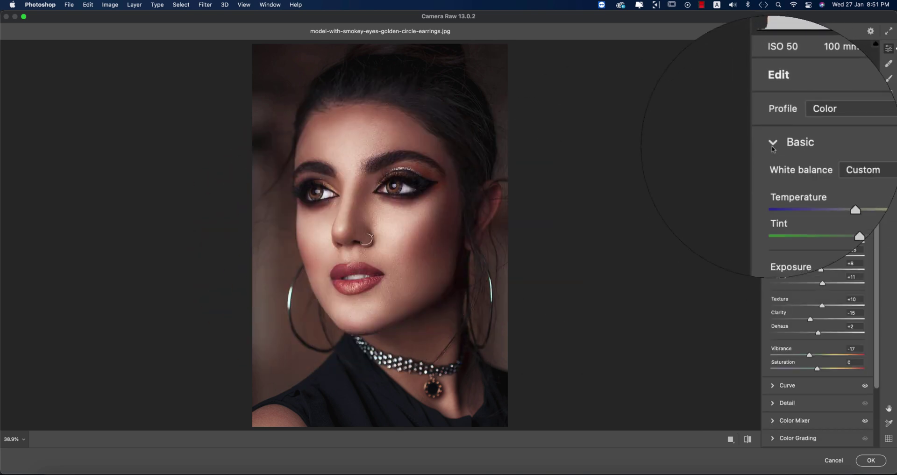
pyautogui.moveTo(830, 242); pyautogui.dragTo(810, 246)
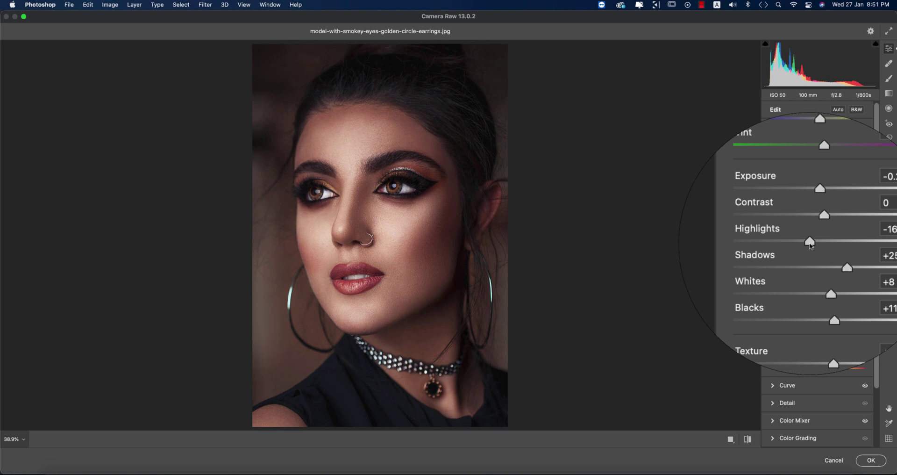
pyautogui.click(787, 144)
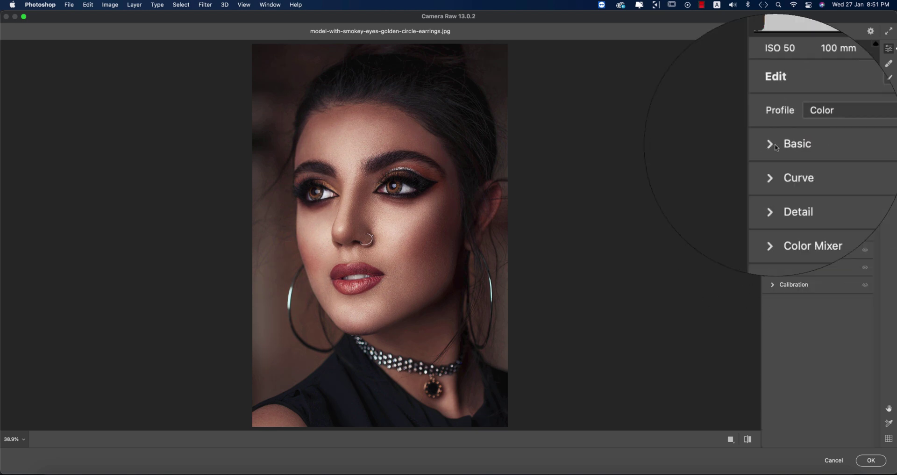
# Step: In Color Grading, tint the shadows with hue 302 and saturation 6, and add a subtle tint to the midtones
pyautogui.click(774, 216)
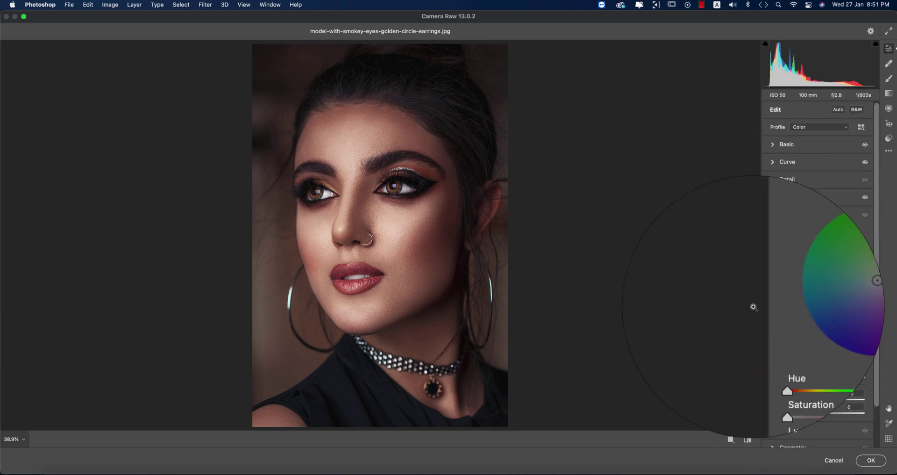
pyautogui.click(782, 368)
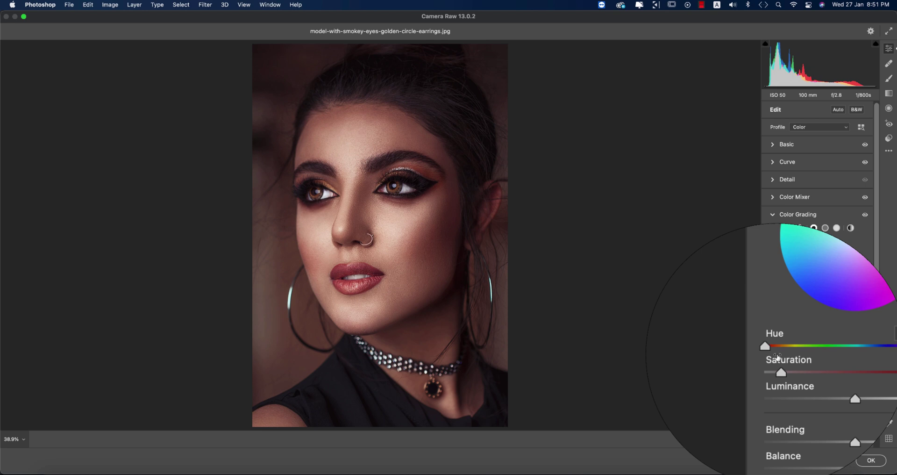
pyautogui.moveTo(771, 354)
pyautogui.mouseDown()
pyautogui.moveTo(856, 359)
pyautogui.moveTo(780, 367)
pyautogui.moveTo(840, 352)
pyautogui.moveTo(817, 350)
pyautogui.moveTo(850, 349)
pyautogui.mouseUp()
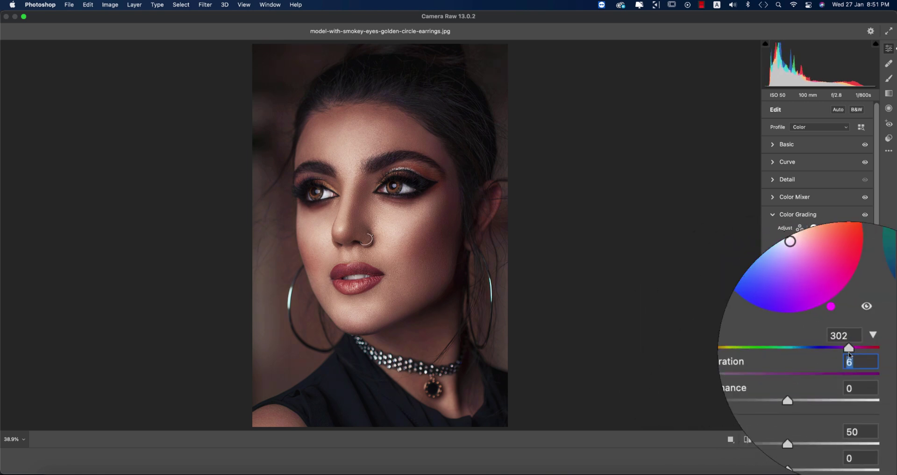
pyautogui.click(827, 229)
pyautogui.moveTo(771, 364)
pyautogui.mouseDown()
pyautogui.moveTo(776, 350)
pyautogui.moveTo(853, 353)
pyautogui.moveTo(799, 351)
pyautogui.mouseUp()
# Step: Tint the Color Grading highlights with hue 75 and saturation 6, and compare the before and after views
pyautogui.click(837, 229)
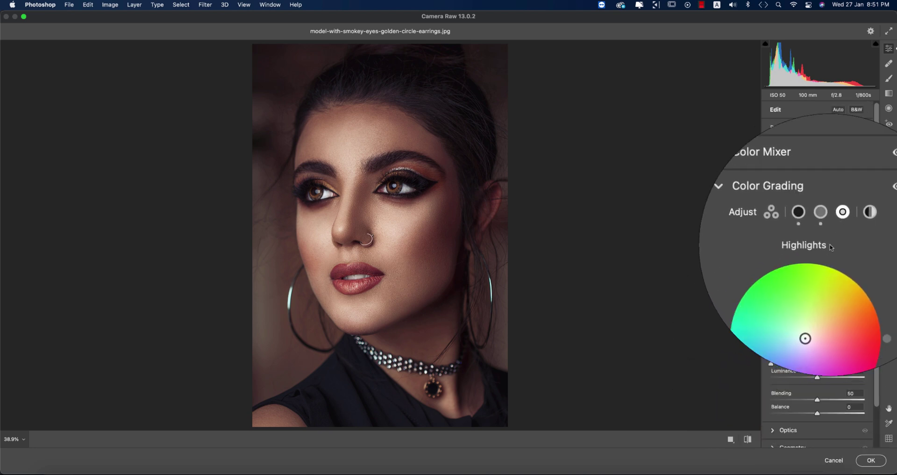
pyautogui.moveTo(736, 378); pyautogui.dragTo(744, 377)
pyautogui.moveTo(814, 352); pyautogui.dragTo(859, 352)
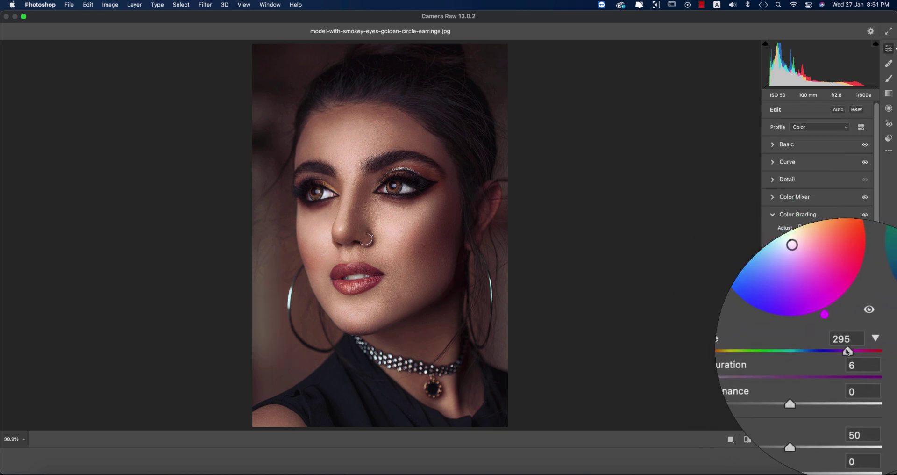
pyautogui.moveTo(848, 351); pyautogui.dragTo(789, 352)
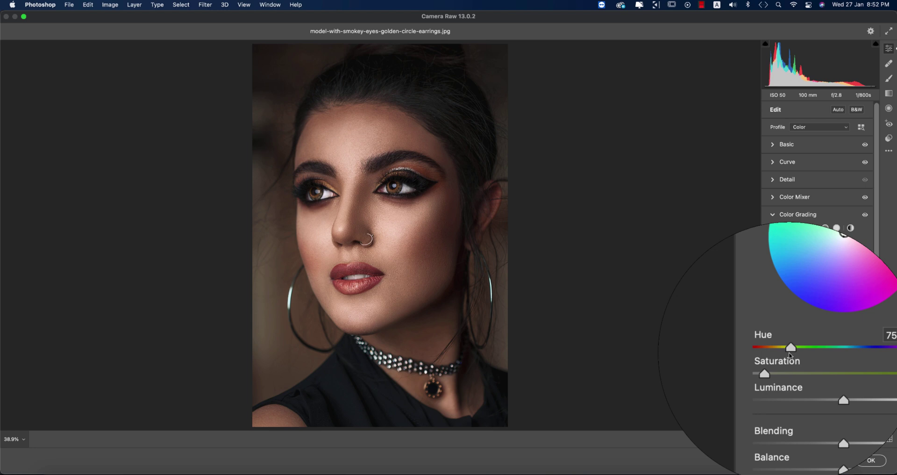
pyautogui.click(796, 214)
pyautogui.click(748, 439)
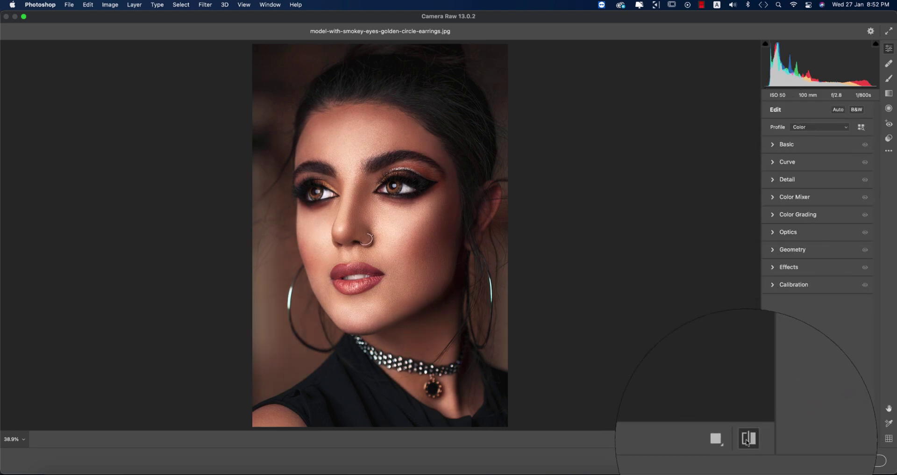
pyautogui.click(748, 440)
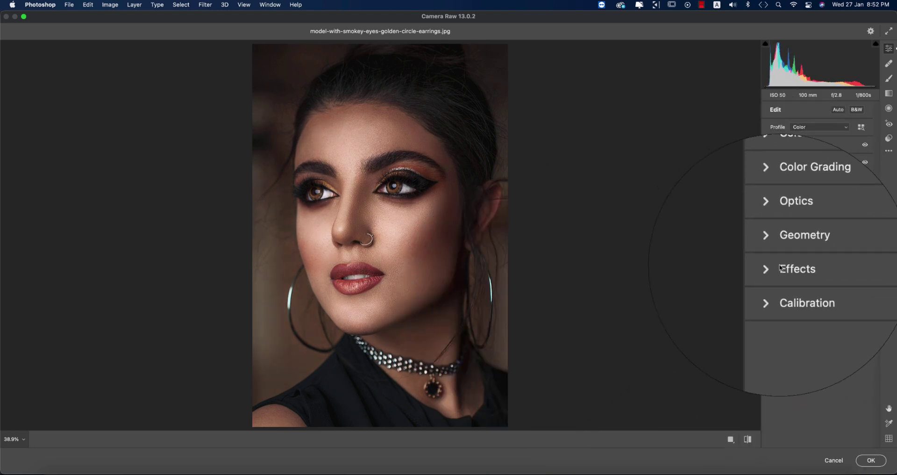
# Step: In Calibration, set hue and saturation to +10 and -26 for Red Primary, +13 and -8 for Green Primary, -10 and -29 for Blue Primary
pyautogui.click(773, 285)
pyautogui.moveTo(817, 343); pyautogui.dragTo(808, 357)
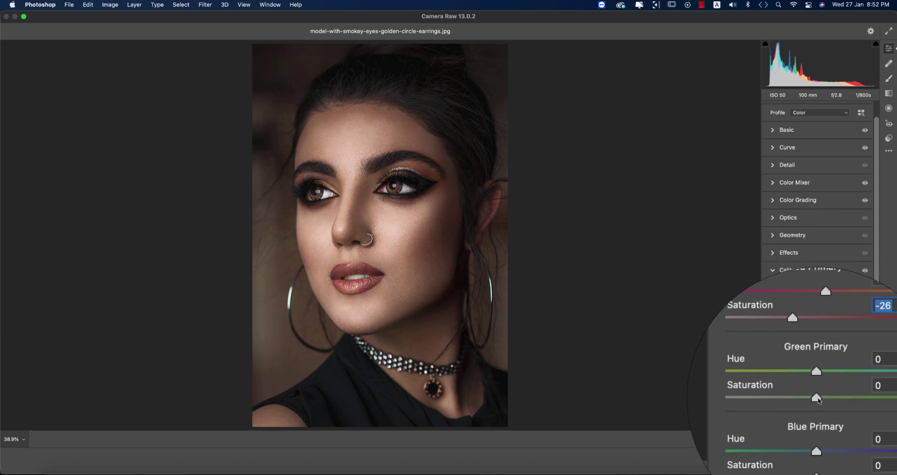
pyautogui.moveTo(818, 387); pyautogui.dragTo(806, 441)
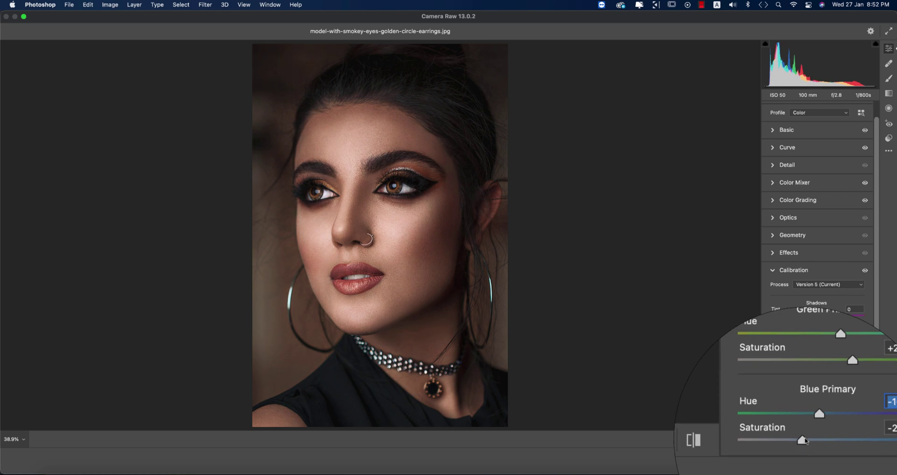
pyautogui.moveTo(854, 398); pyautogui.dragTo(814, 401)
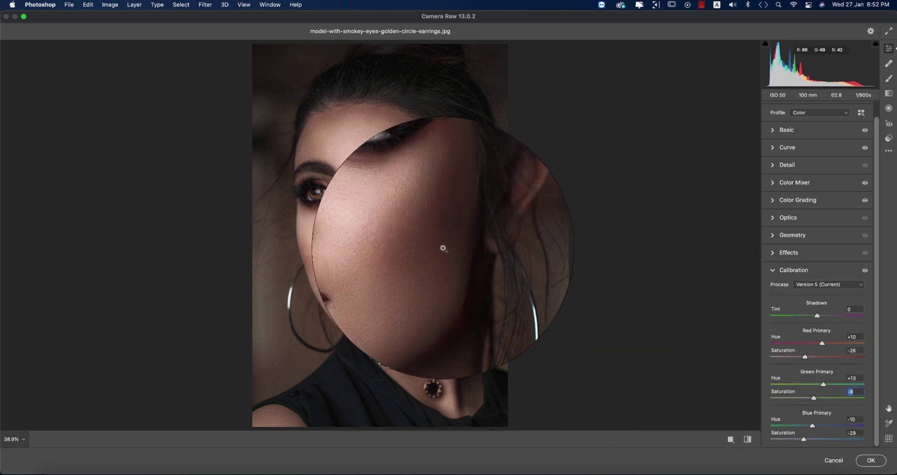
pyautogui.click(773, 271)
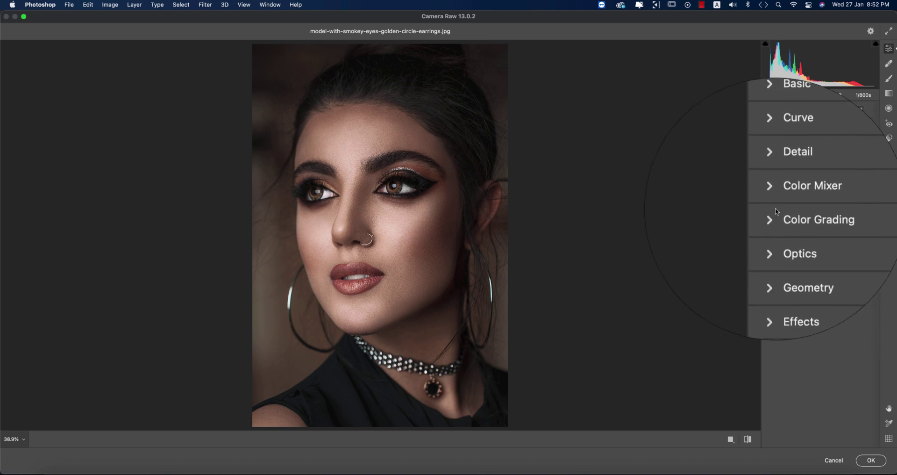
# Step: In the Color Mixer, set the Reds saturation to +79 and shift the Reds hue toward magenta, comparing before and after
pyautogui.click(775, 197)
pyautogui.moveTo(839, 250); pyautogui.dragTo(858, 251)
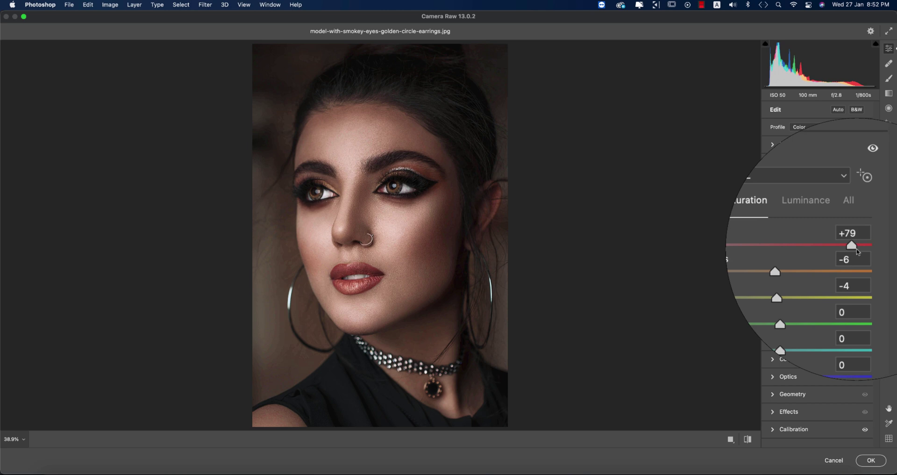
pyautogui.click(831, 224)
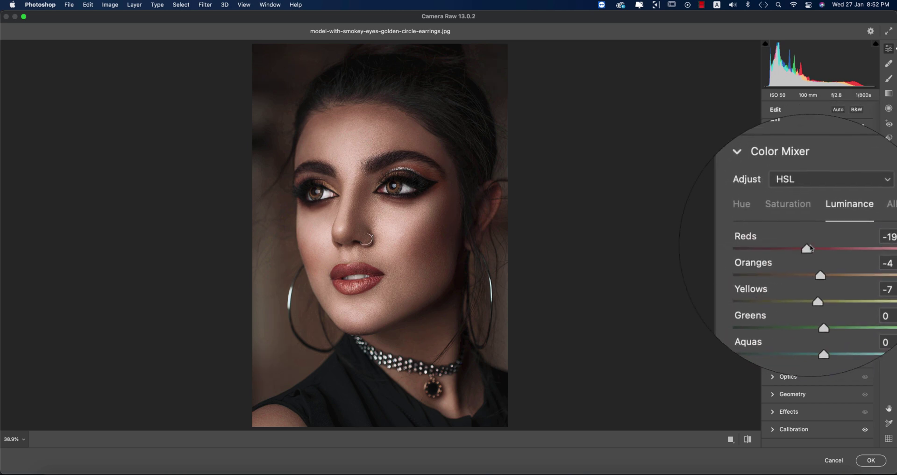
pyautogui.click(776, 224)
pyautogui.moveTo(835, 252); pyautogui.dragTo(802, 250)
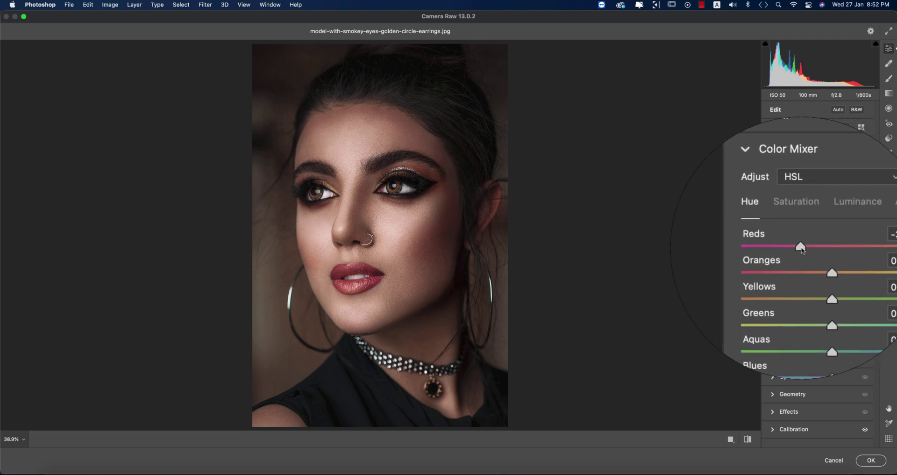
pyautogui.click(777, 198)
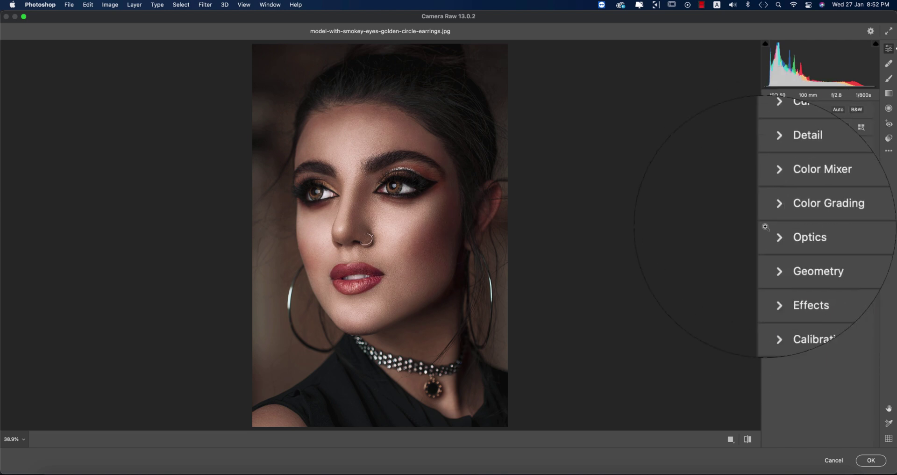
pyautogui.click(748, 439)
pyautogui.click(748, 439)
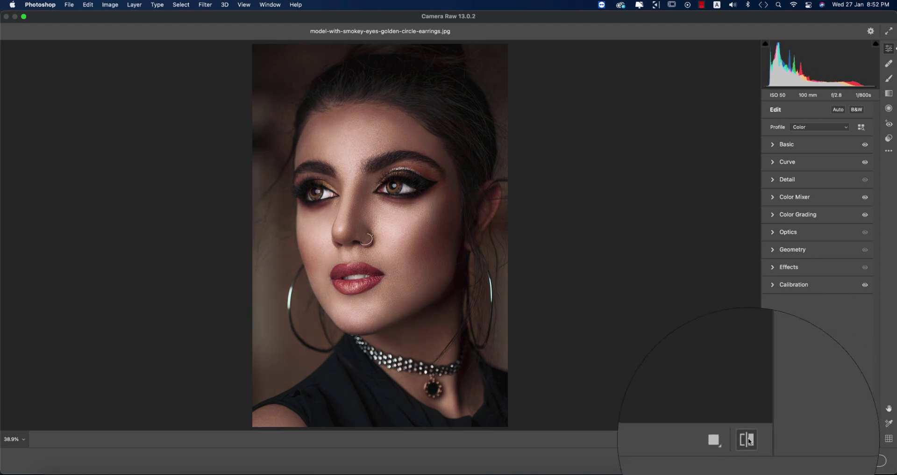
# Step: Set the Basic white balance Tint to +2 and show the image with its original settings for comparison
pyautogui.click(778, 146)
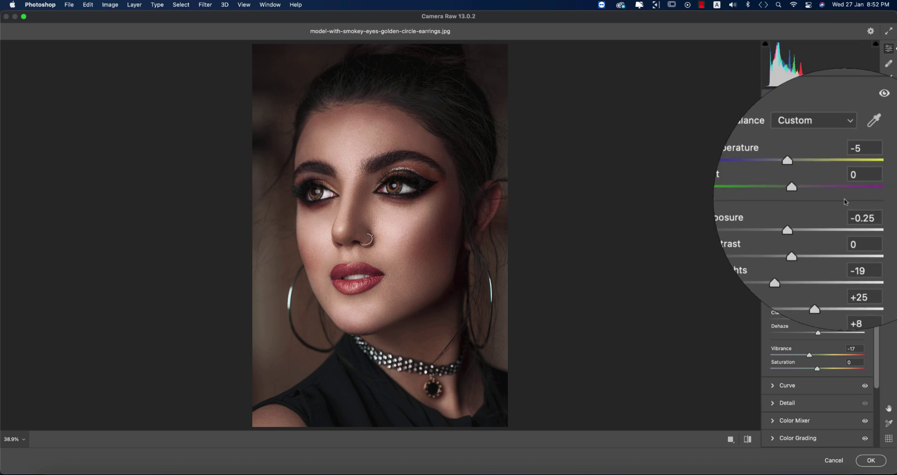
pyautogui.moveTo(815, 182); pyautogui.dragTo(818, 195)
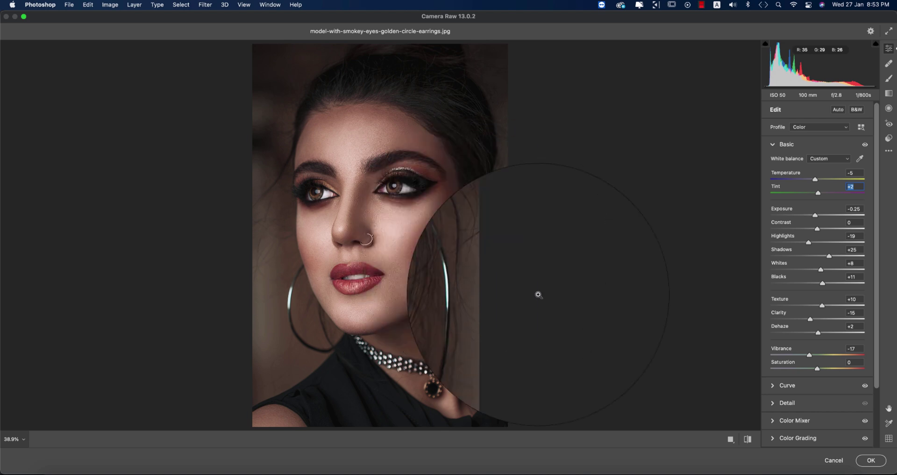
pyautogui.click(745, 439)
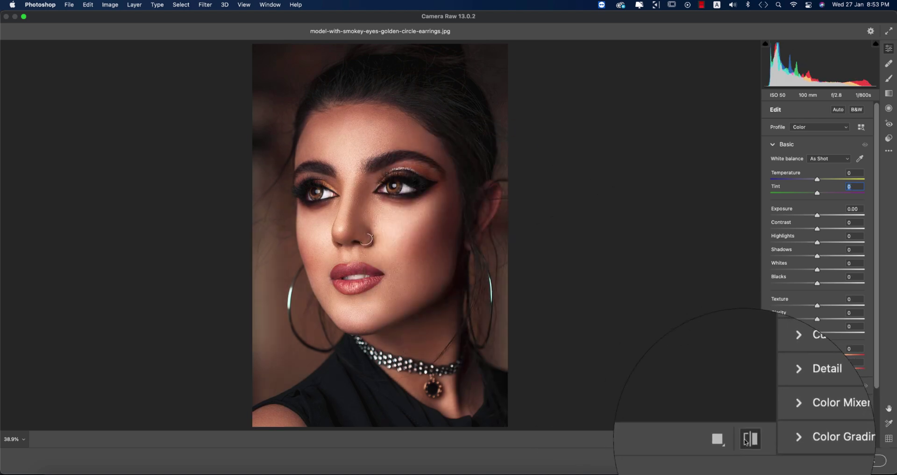
# Step: Return to the adjusted view and save the Camera Raw settings, with the default subset, as a file named smokey in the 27-1-21 folder
pyautogui.click(746, 440)
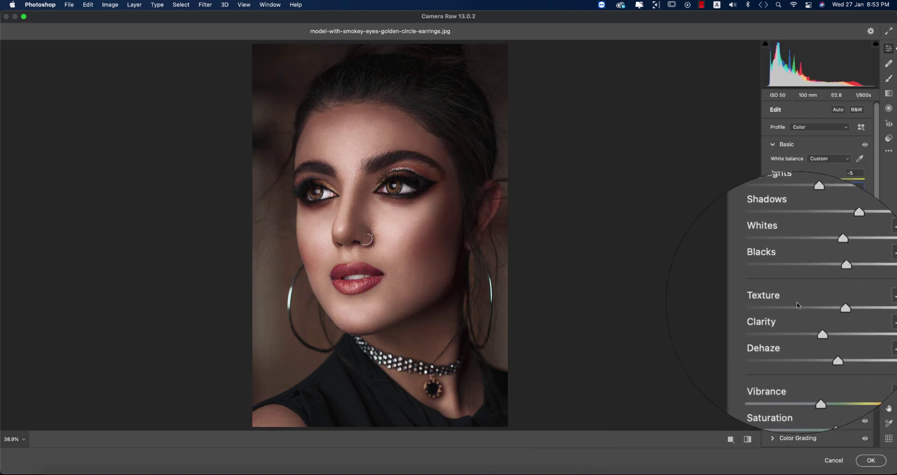
pyautogui.rightClick(848, 158)
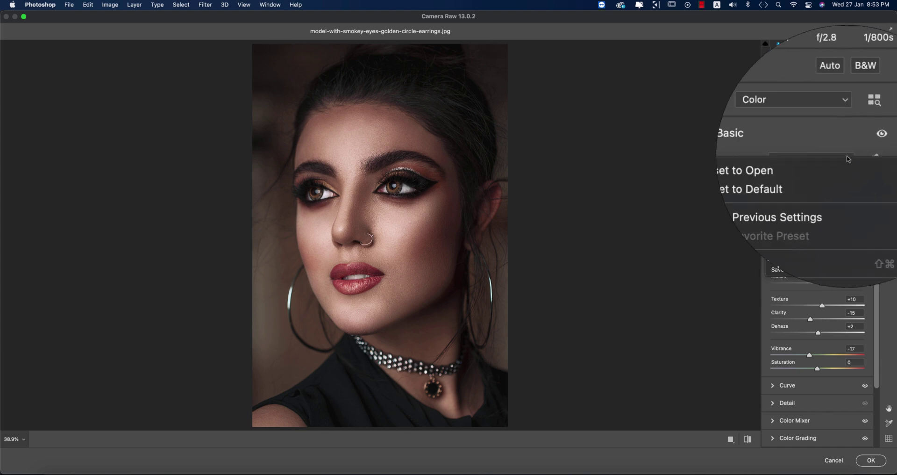
pyautogui.click(777, 267)
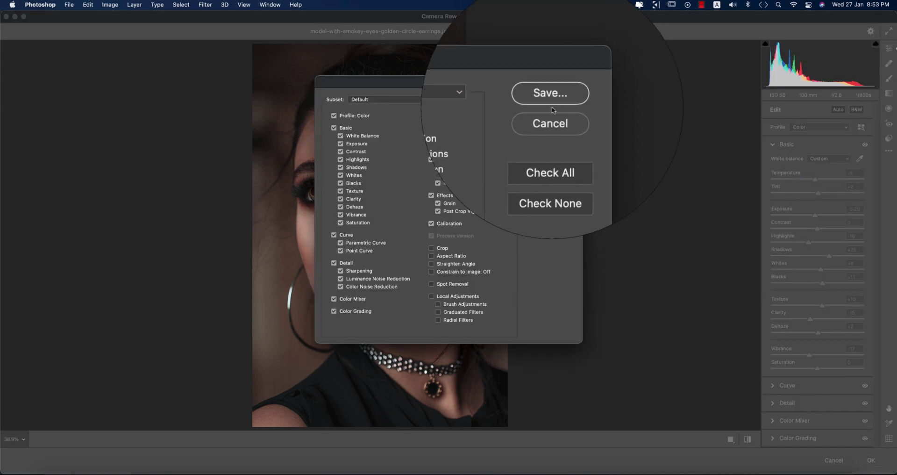
pyautogui.click(552, 100)
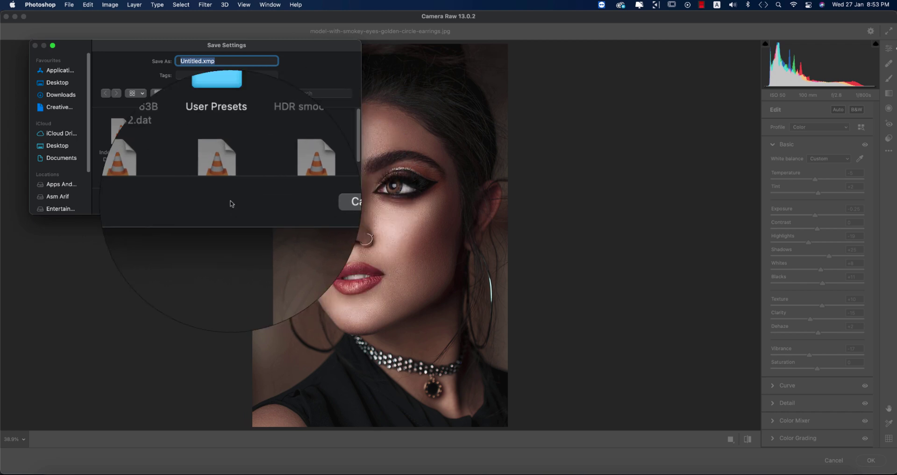
pyautogui.moveTo(139, 54); pyautogui.dragTo(551, 122)
pyautogui.doubleClick(525, 201)
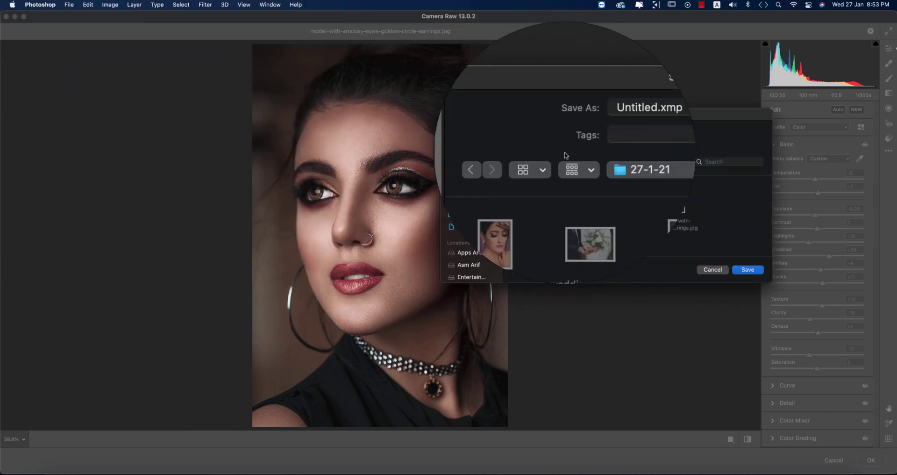
pyautogui.doubleClick(584, 129)
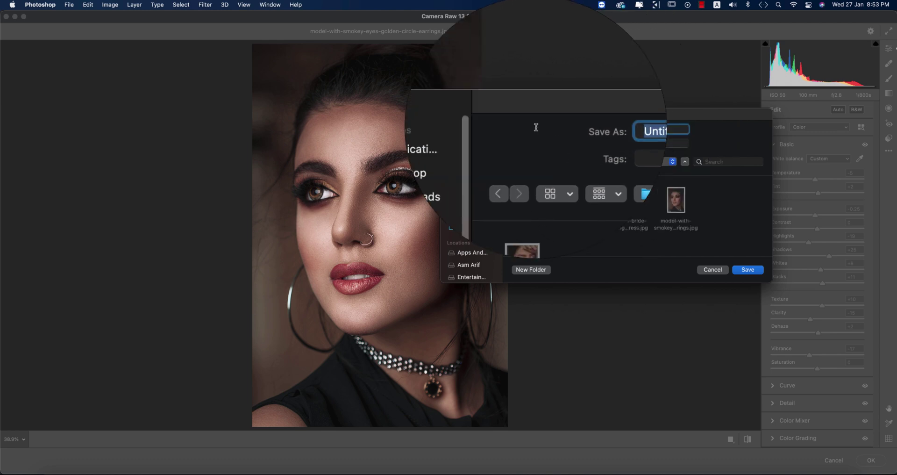
pyautogui.write('smokey')
pyautogui.press('Return')
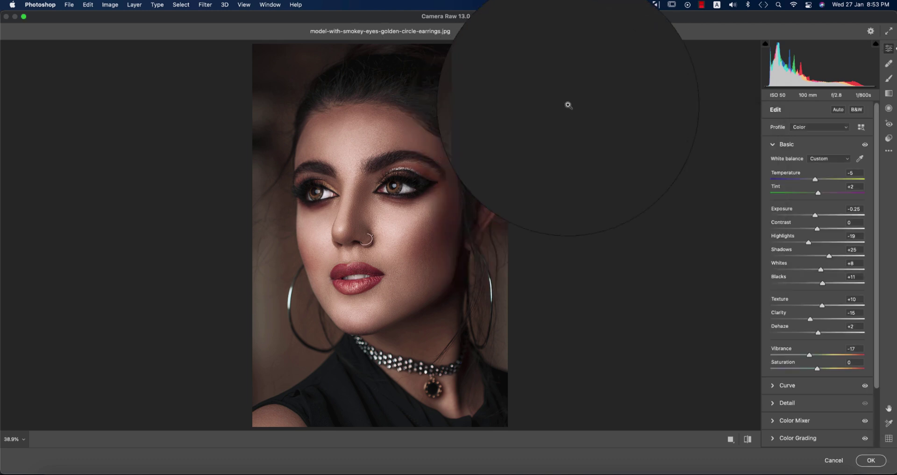
# Step: Apply the Camera Raw adjustments to Group 2 and compare the portrait with the layer hidden and shown
pyautogui.click(866, 459)
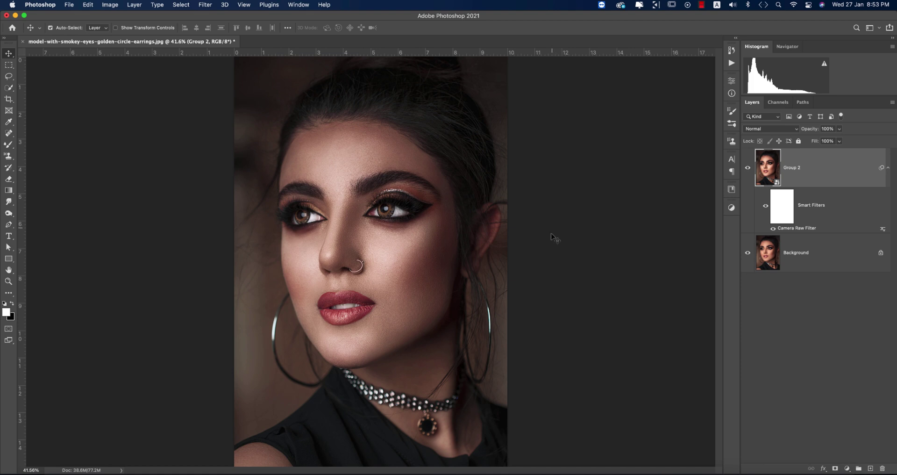
pyautogui.click(748, 168)
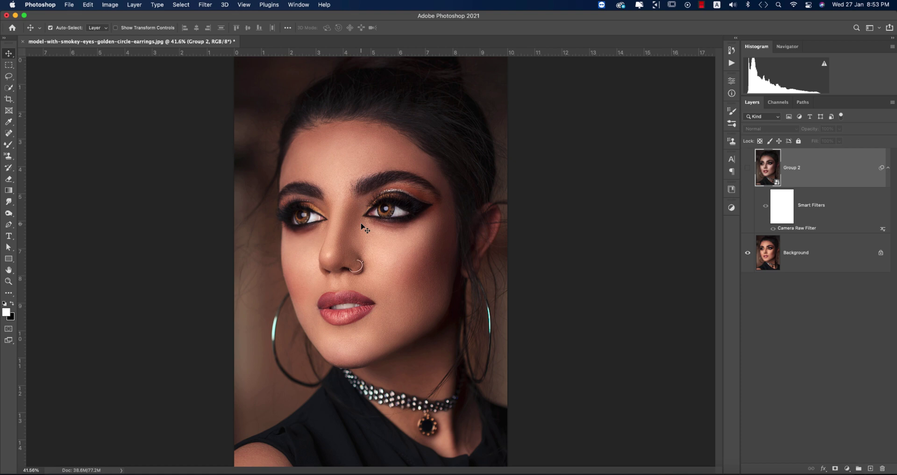
pyautogui.press('super+comma')
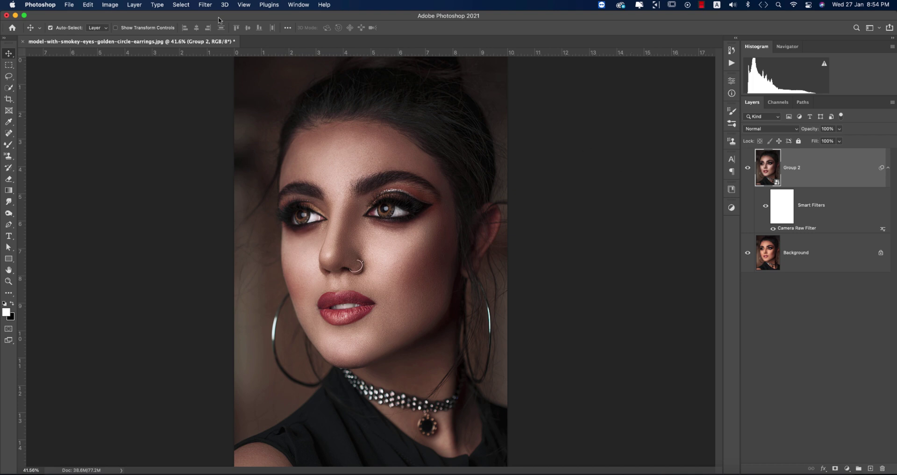
pyautogui.click(205, 6)
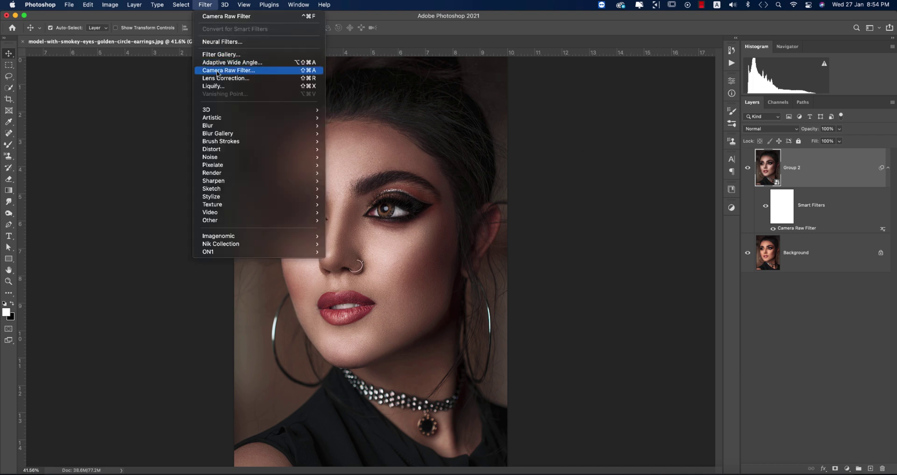
pyautogui.click(224, 74)
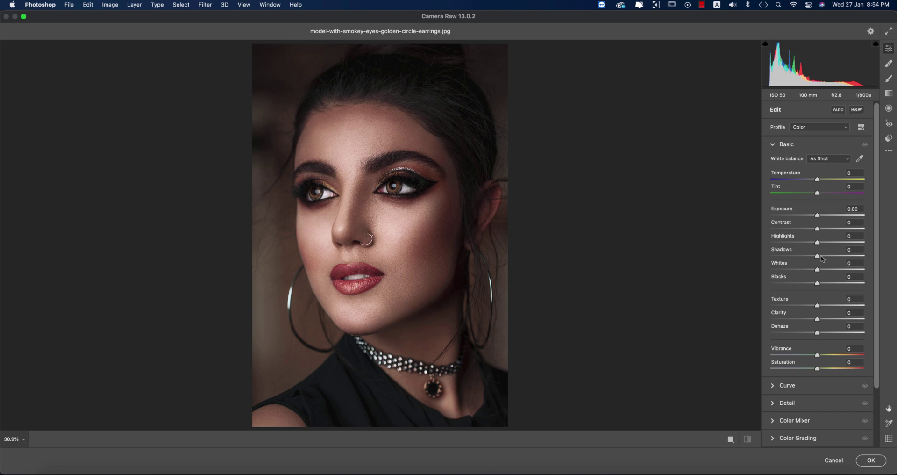
pyautogui.click(868, 462)
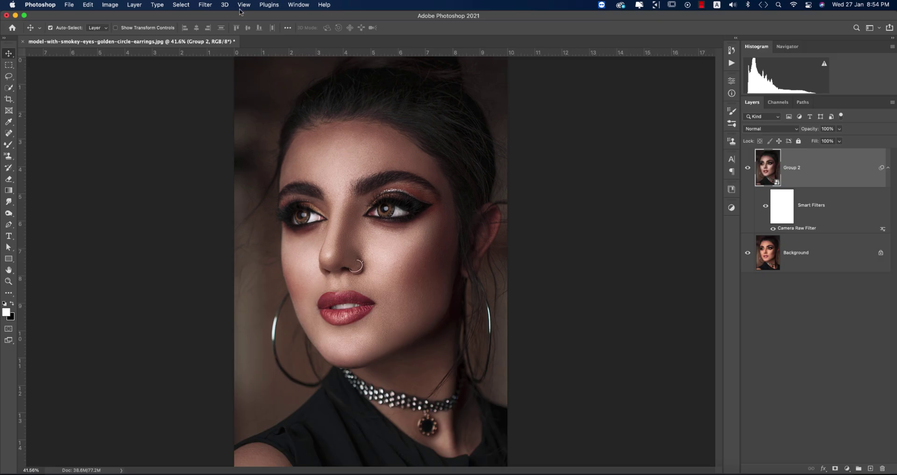
# Step: Open Color Efex Pro 4 from the Nik Collection on Group 2, accepting the Smart Filter notice and postponing the update
pyautogui.click(206, 5)
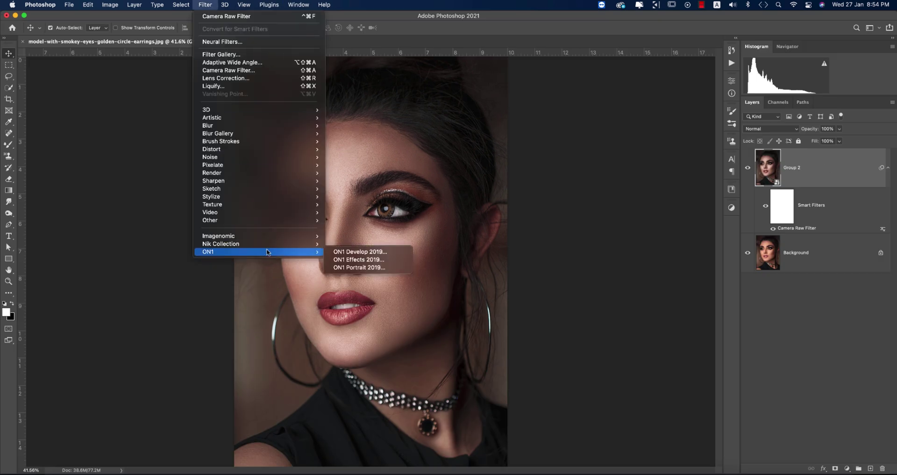
pyautogui.moveTo(270, 244)
pyautogui.click(336, 253)
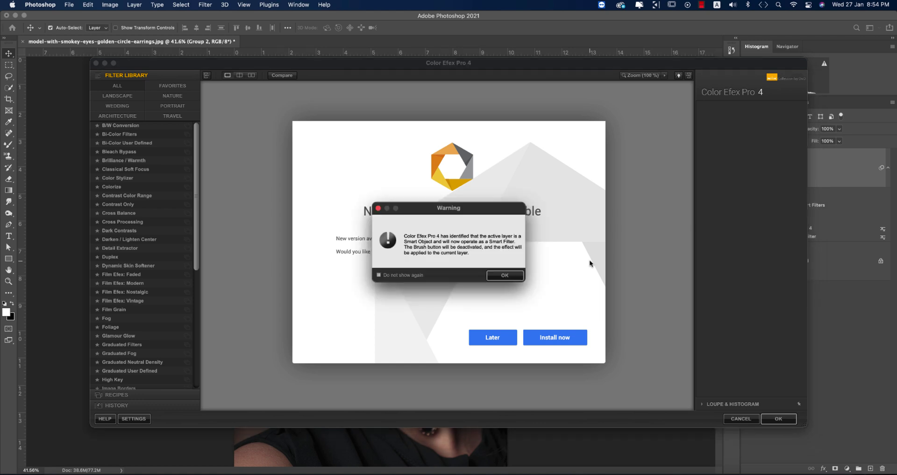
pyautogui.click(514, 276)
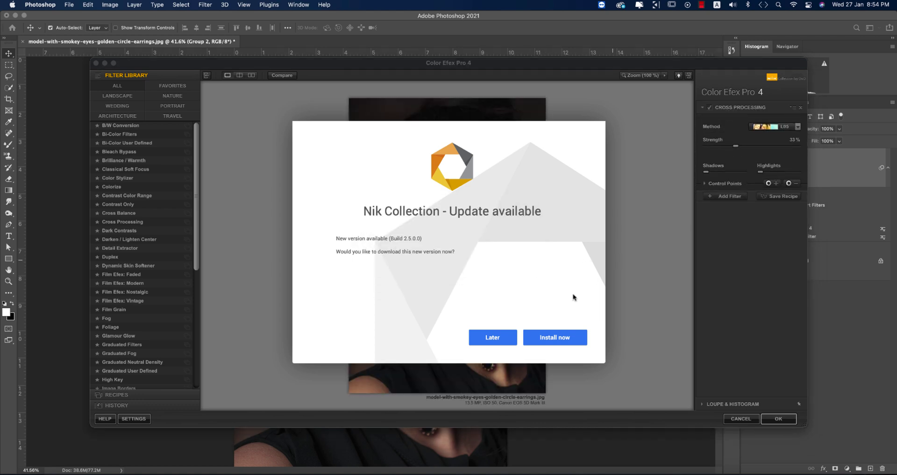
pyautogui.click(508, 342)
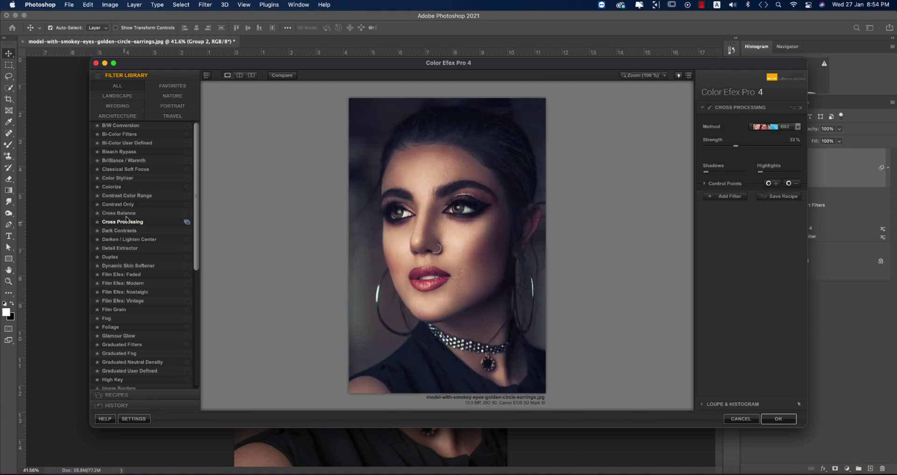
# Step: Apply the Cross Balance filter with Tungsten To Daylight (2) at 33% strength
pyautogui.click(128, 215)
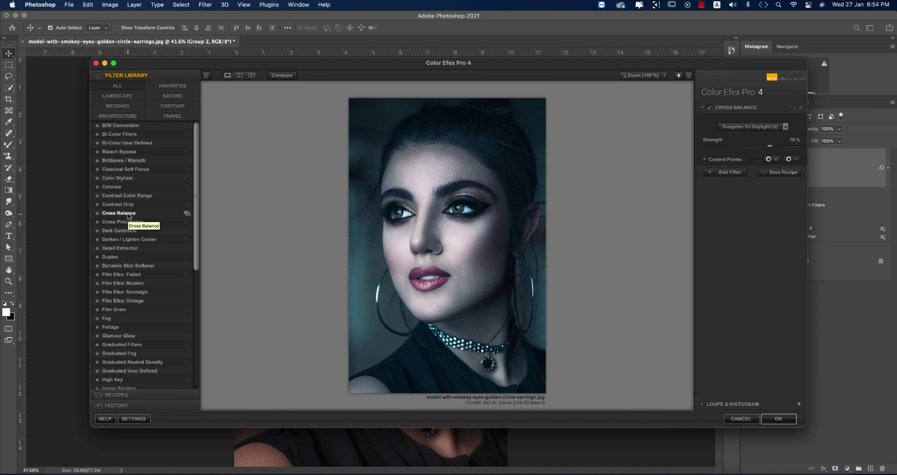
pyautogui.click(752, 127)
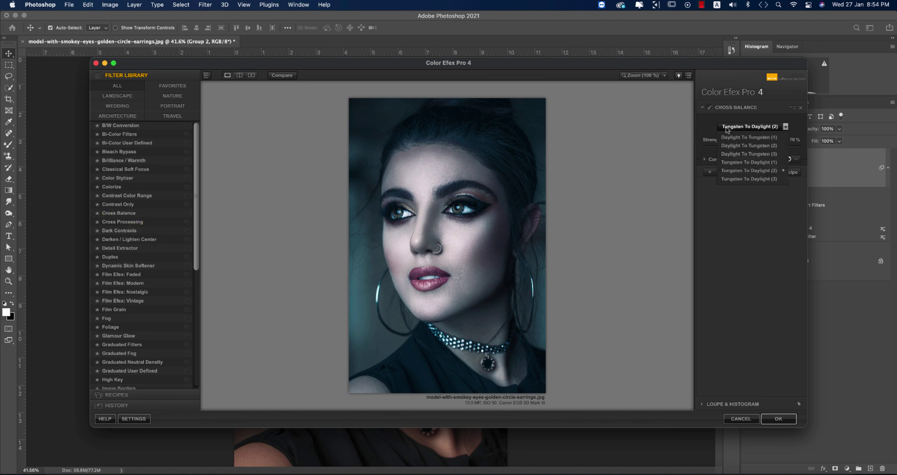
pyautogui.click(732, 171)
pyautogui.moveTo(769, 146); pyautogui.dragTo(734, 154)
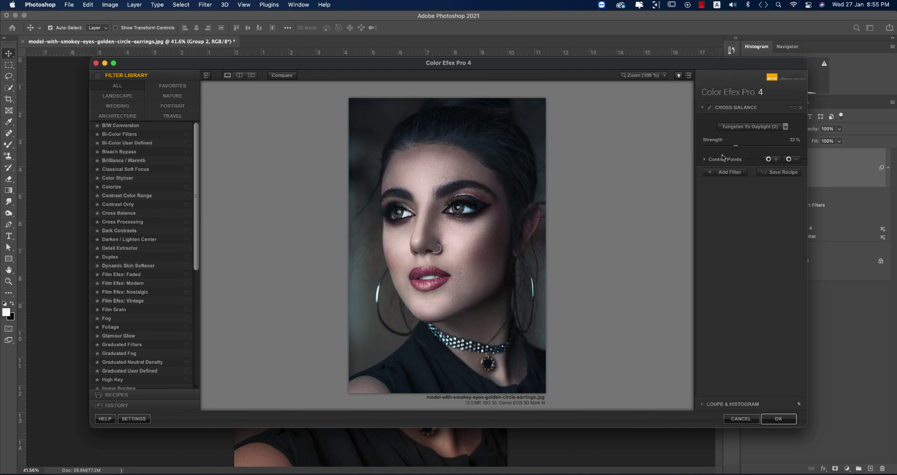
pyautogui.click(788, 419)
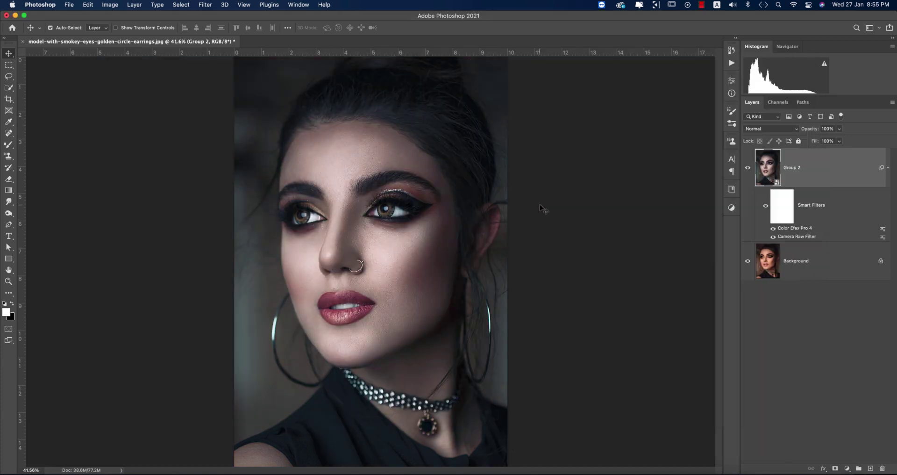
# Step: Hide and show Group 2 to compare the color-graded portrait with the original background
pyautogui.click(747, 168)
pyautogui.click(747, 168)
pyautogui.click(747, 169)
pyautogui.press('F2')
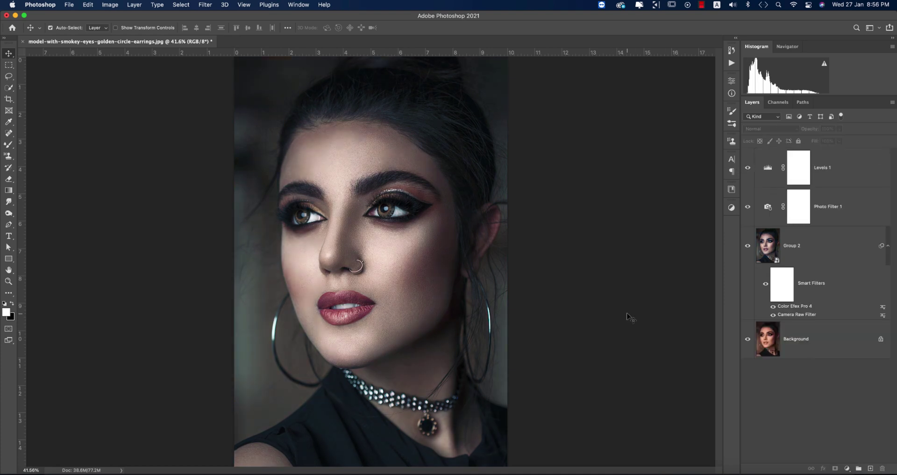